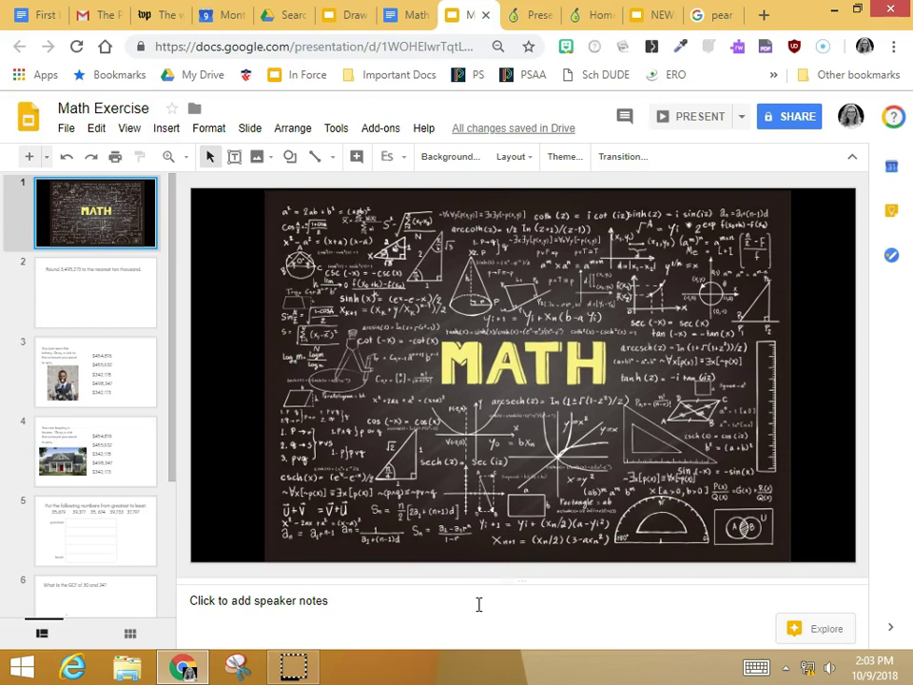
# Step: Review the questions in the Math Problems document and look through the question slides of the Math Exercise presentation
pyautogui.click(407, 17)
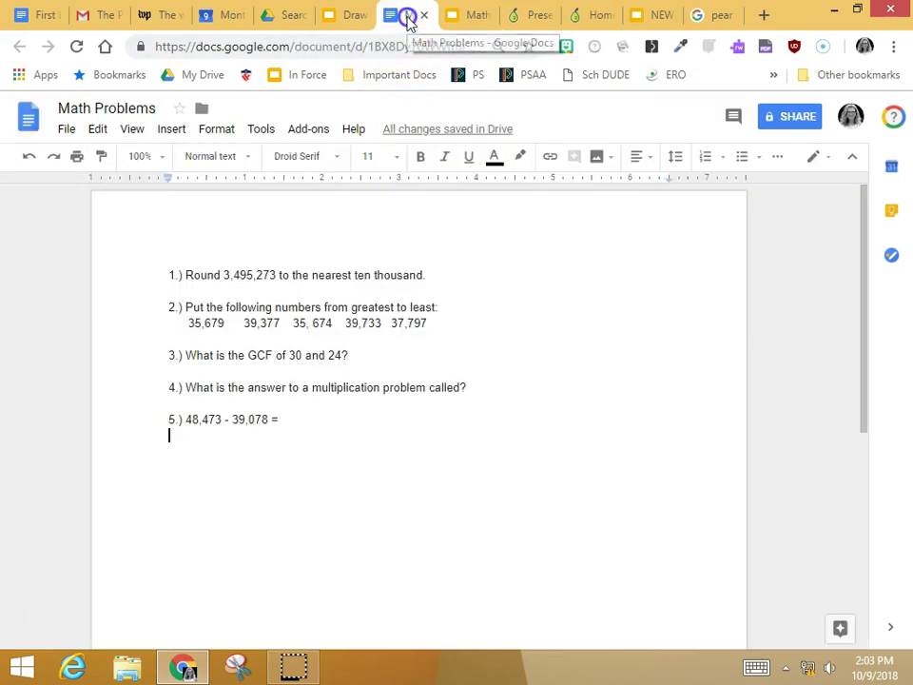
pyautogui.click(460, 19)
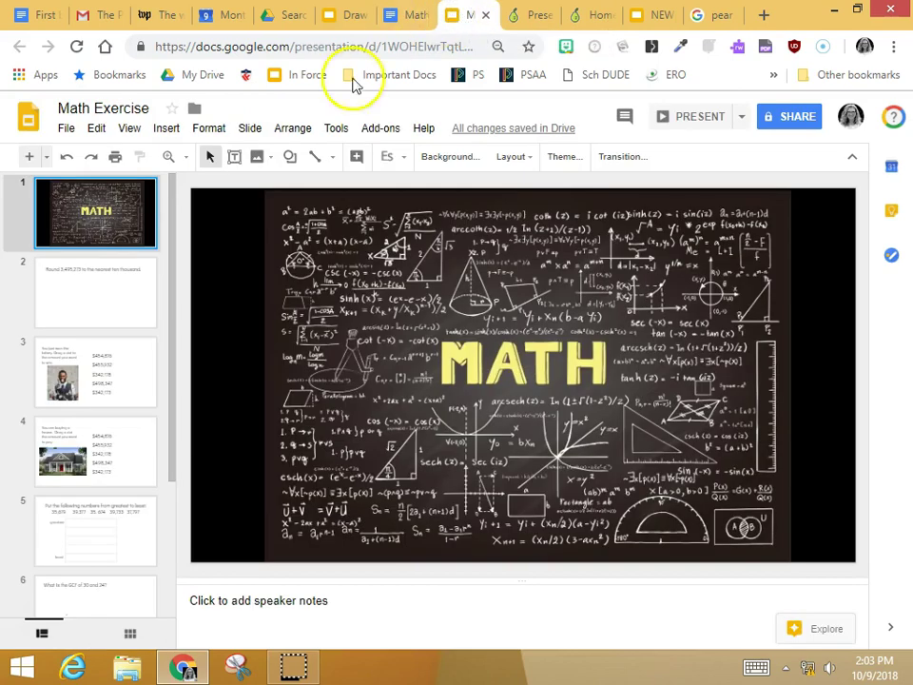
pyautogui.click(134, 397)
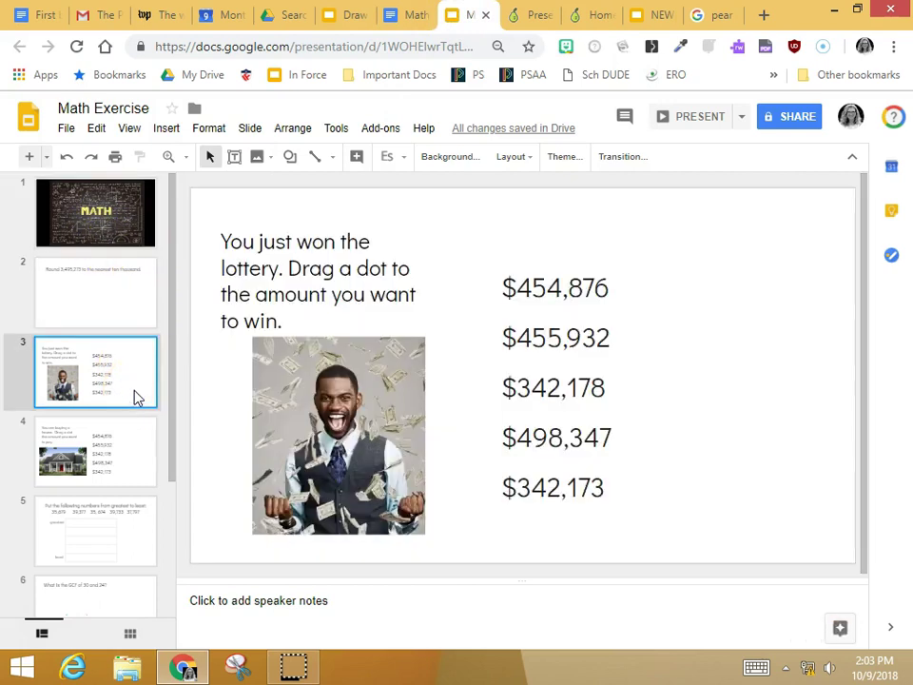
pyautogui.click(128, 461)
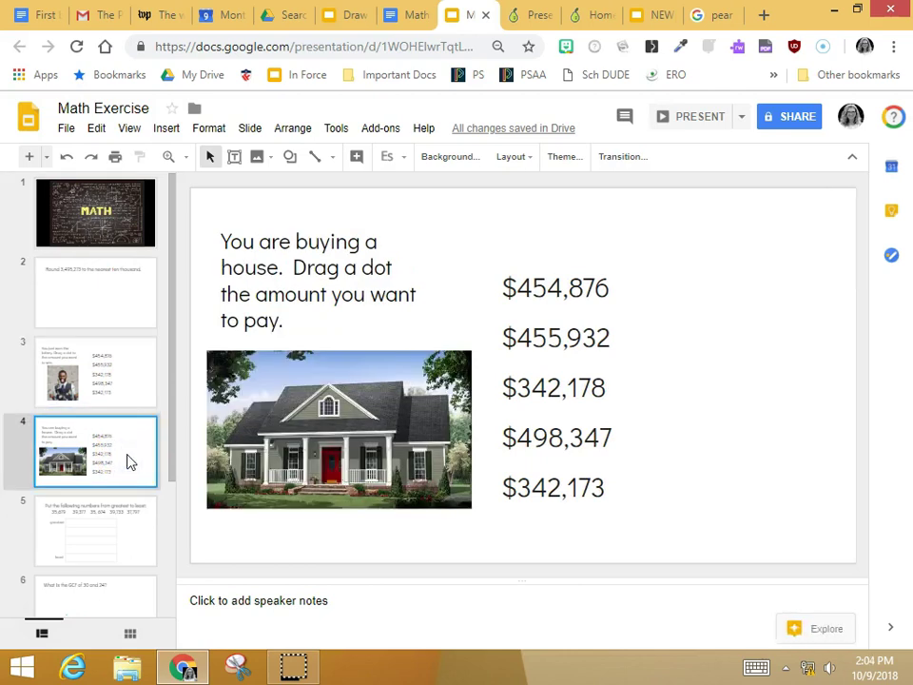
pyautogui.click(108, 542)
pyautogui.click(93, 291)
pyautogui.scroll(-3, 95, 314)
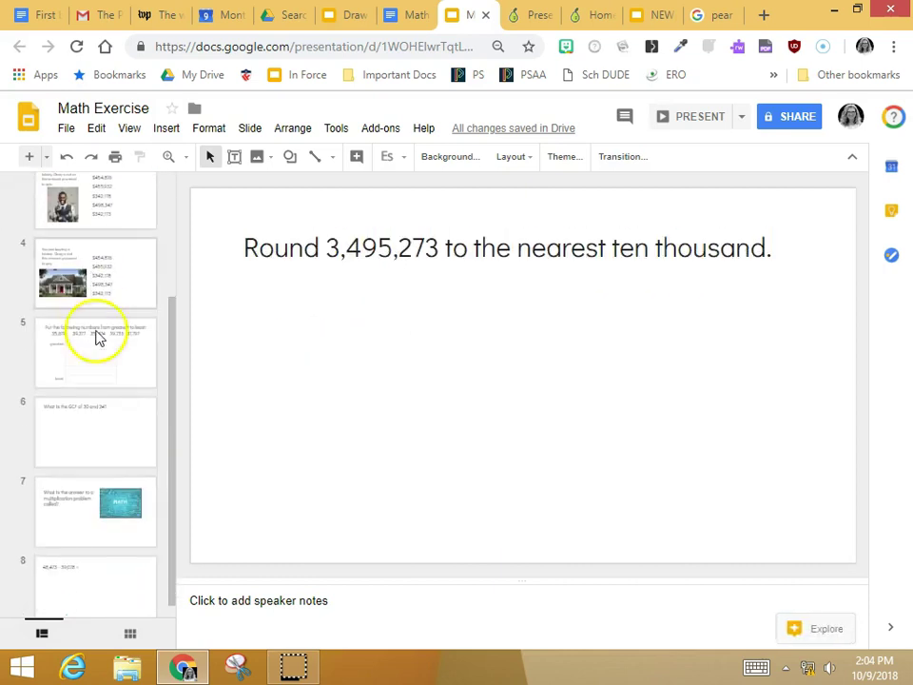
pyautogui.click(100, 444)
pyautogui.click(75, 517)
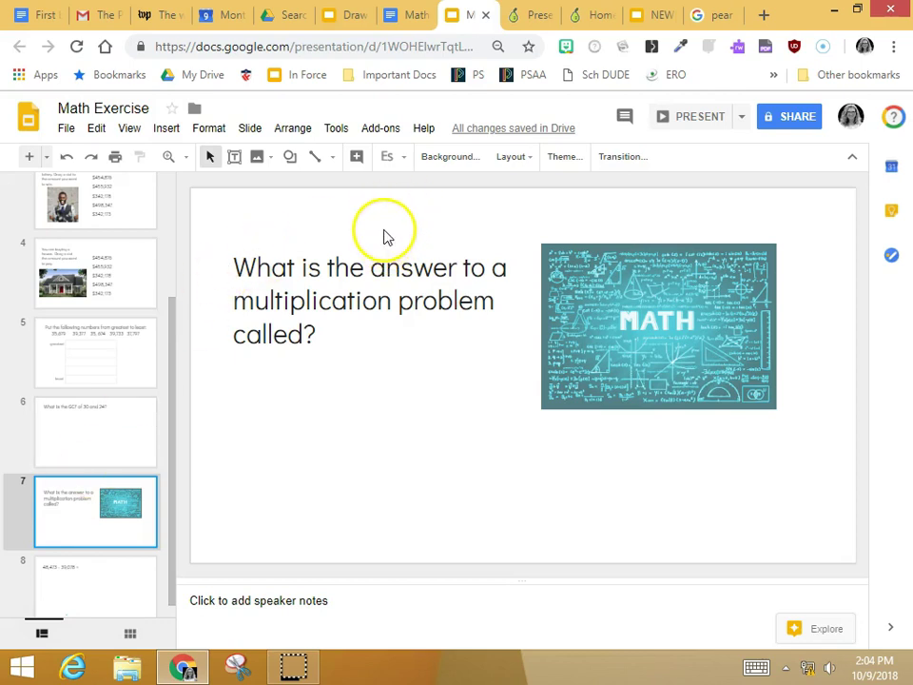
# Step: Open the Pear Deck add-on for the Math Exercise presentation
pyautogui.click(389, 133)
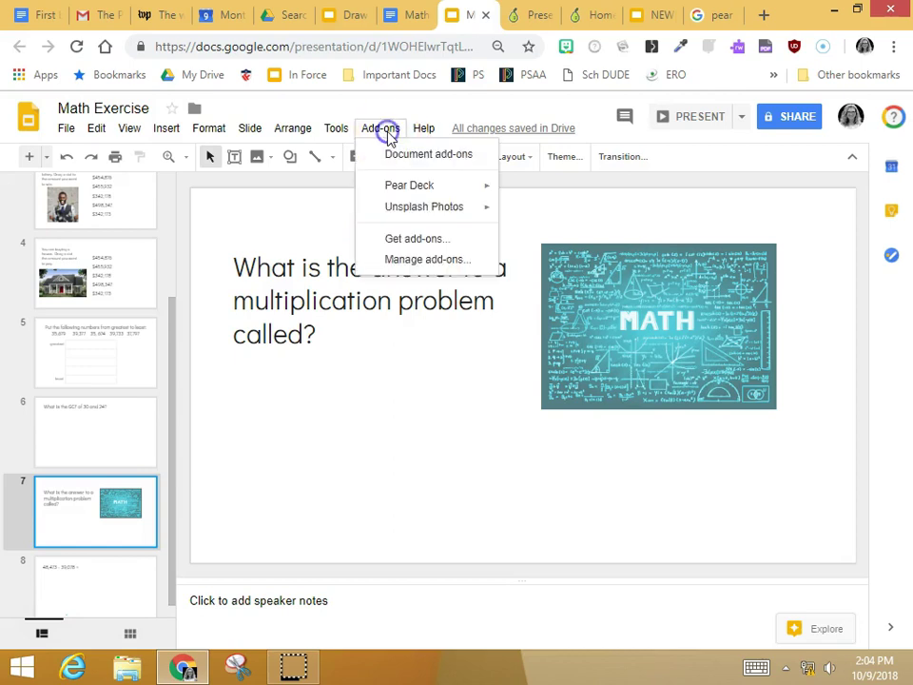
pyautogui.click(401, 233)
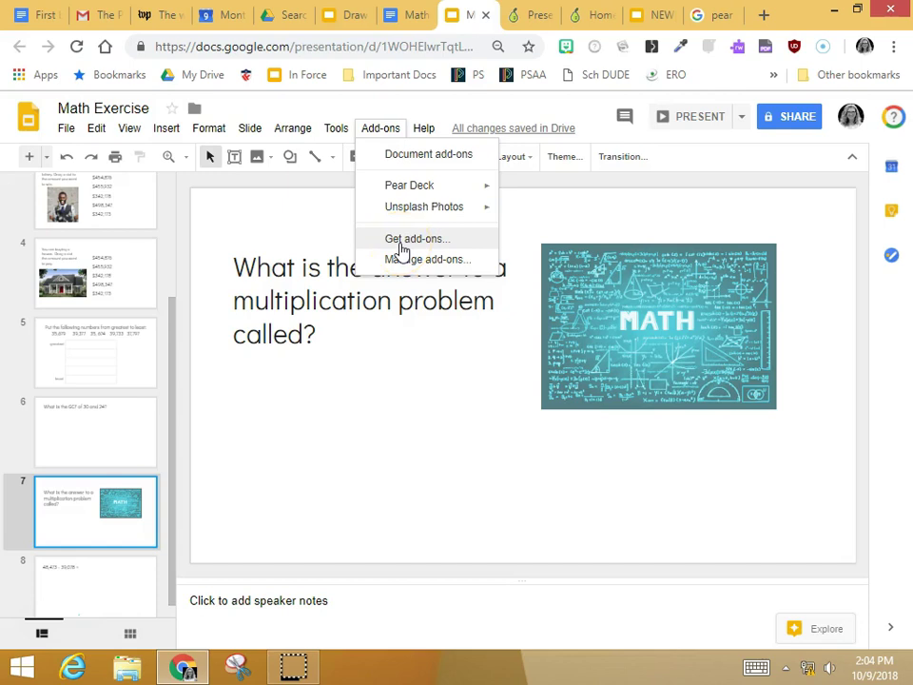
pyautogui.click(394, 186)
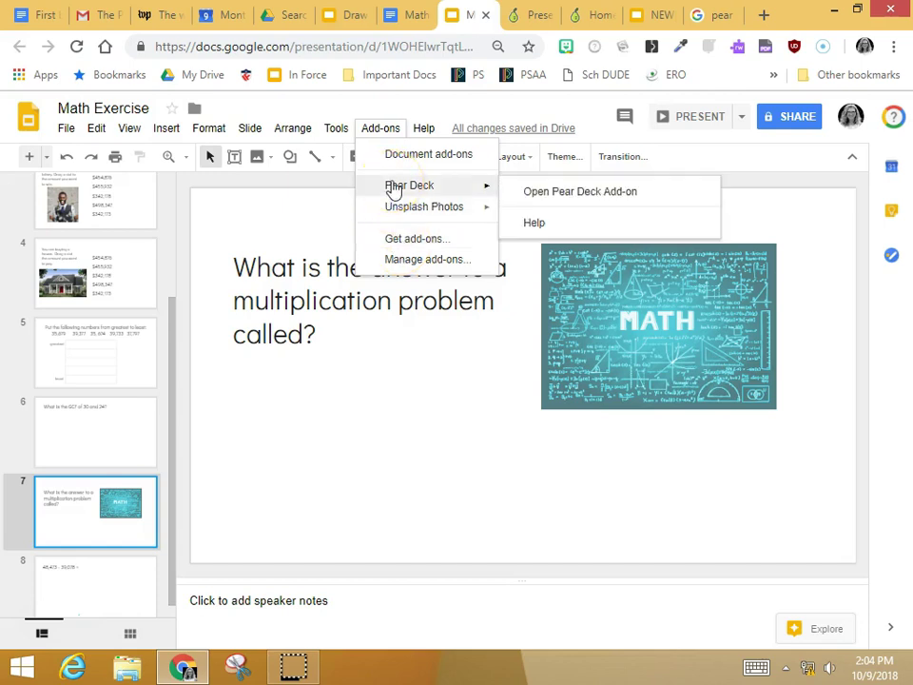
pyautogui.click(398, 189)
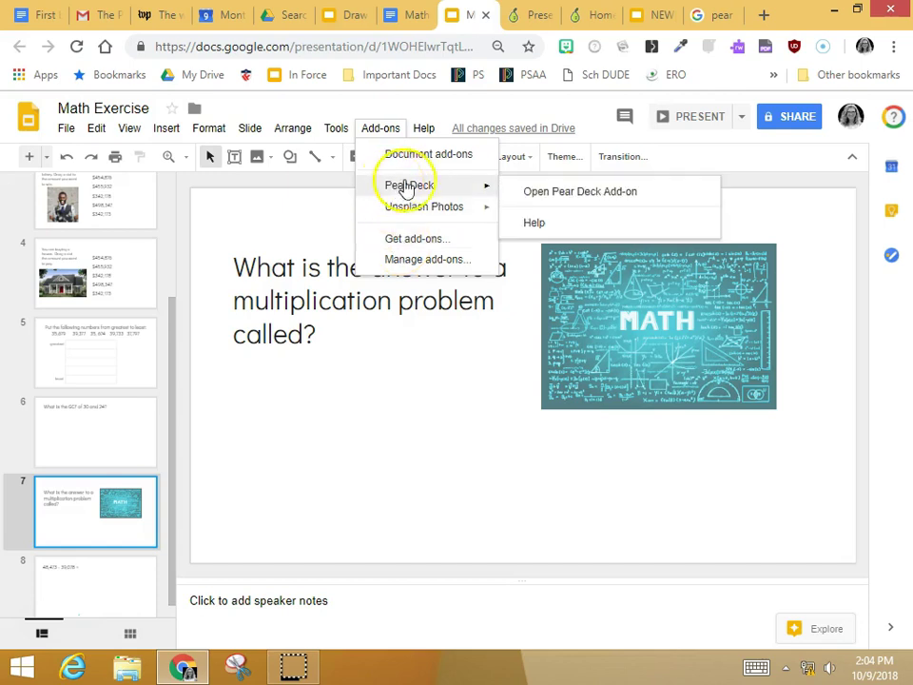
pyautogui.click(545, 197)
pyautogui.click(326, 231)
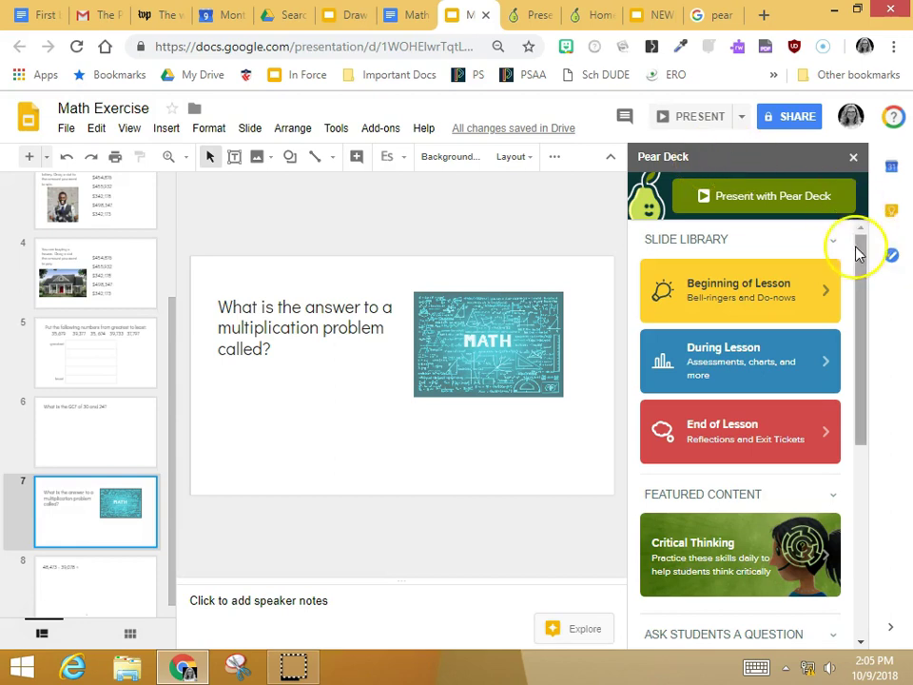
pyautogui.moveTo(860, 255)
pyautogui.mouseDown()
pyautogui.moveTo(870, 459)
pyautogui.moveTo(854, 245)
pyautogui.mouseUp()
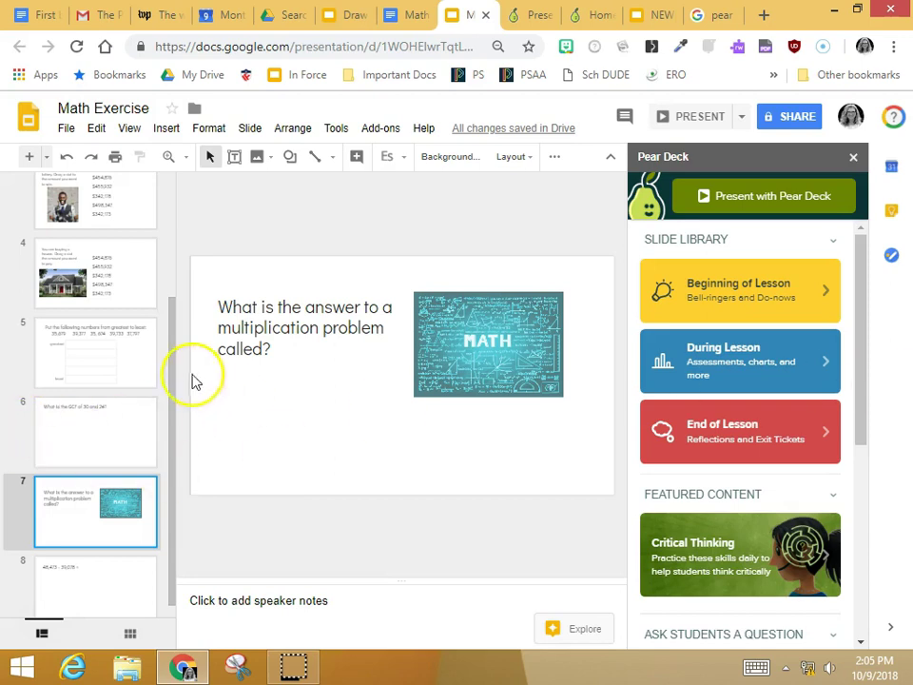
# Step: Insert Pear Deck's beginning-of-lesson text slide "What did you learn from the homework?" after the MATH title slide
pyautogui.moveTo(170, 404); pyautogui.dragTo(195, 274)
pyautogui.click(138, 233)
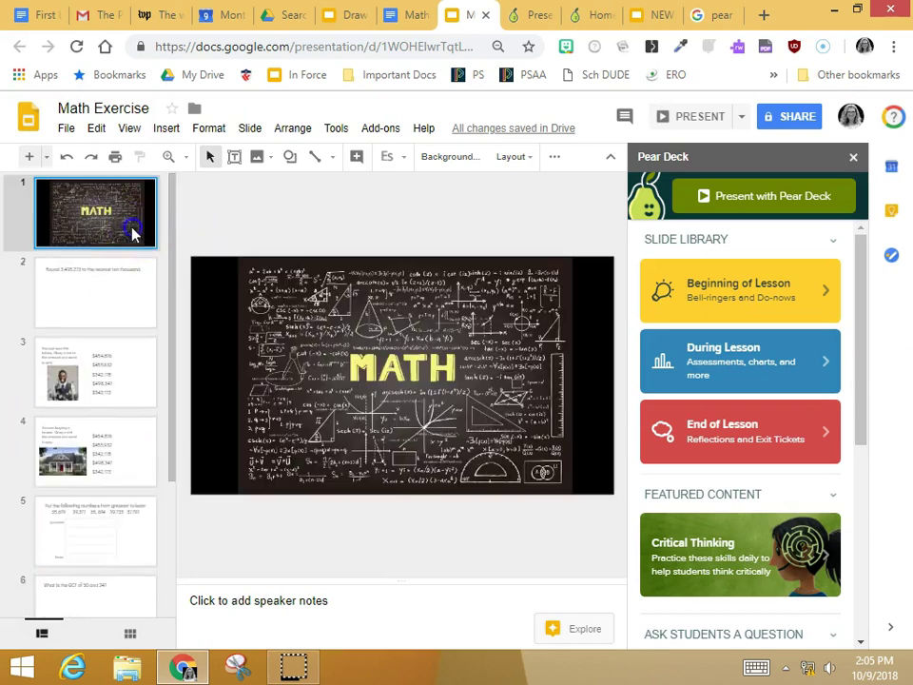
pyautogui.click(815, 295)
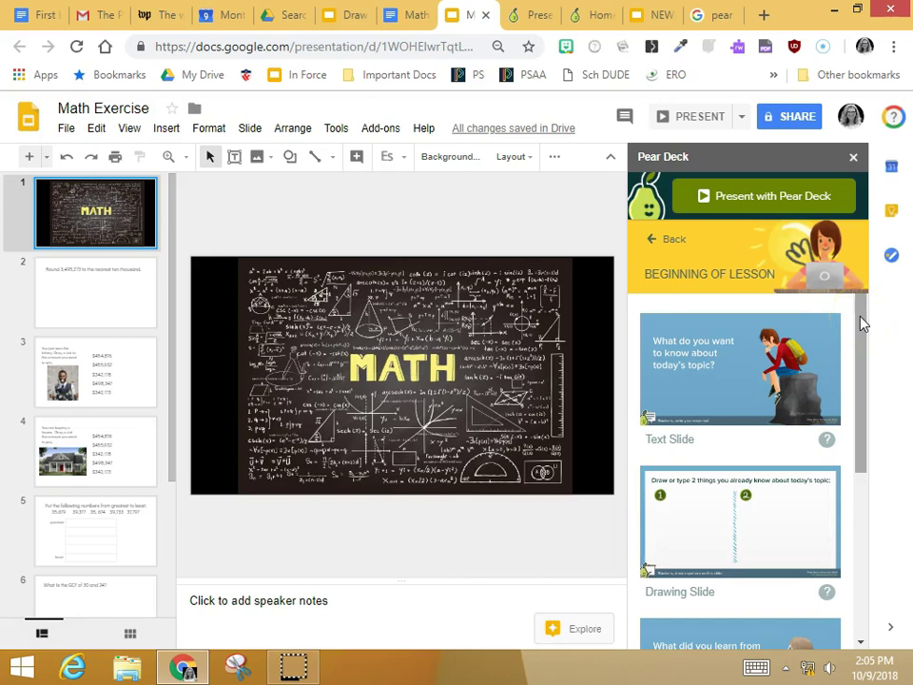
pyautogui.moveTo(861, 323); pyautogui.dragTo(860, 371)
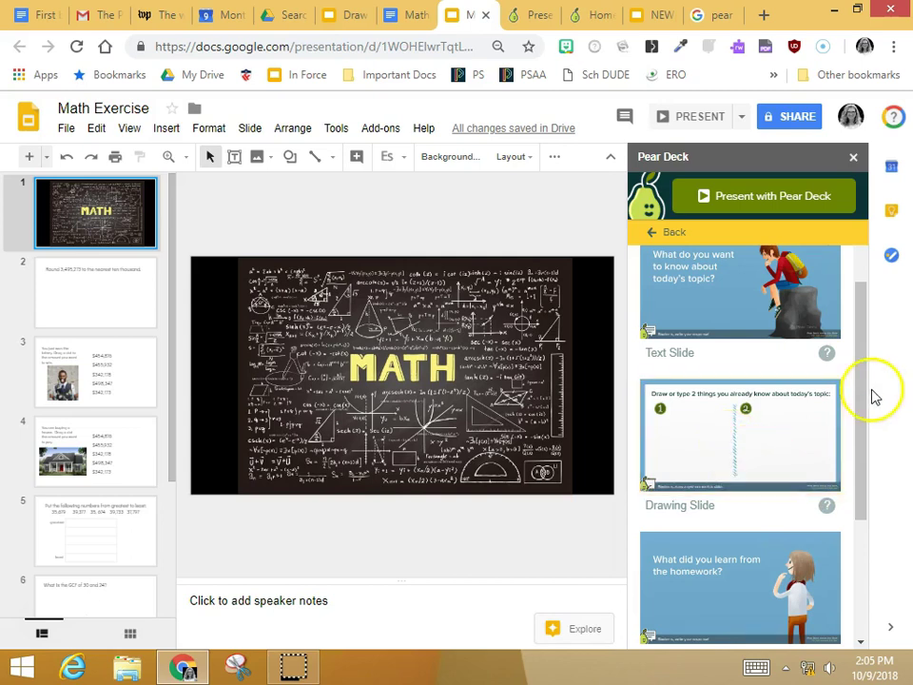
pyautogui.moveTo(865, 380); pyautogui.dragTo(865, 445)
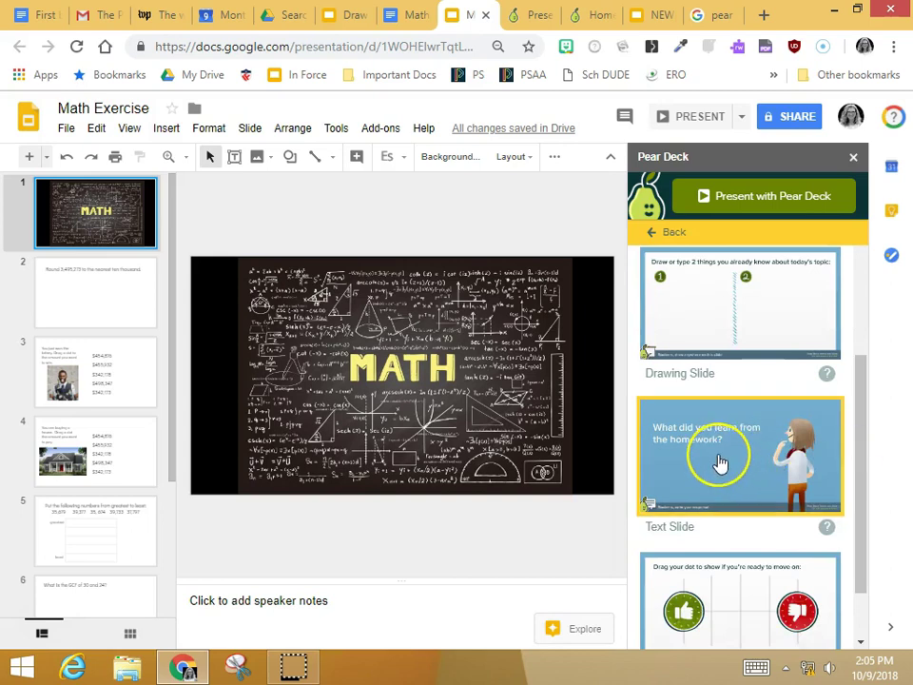
pyautogui.click(720, 459)
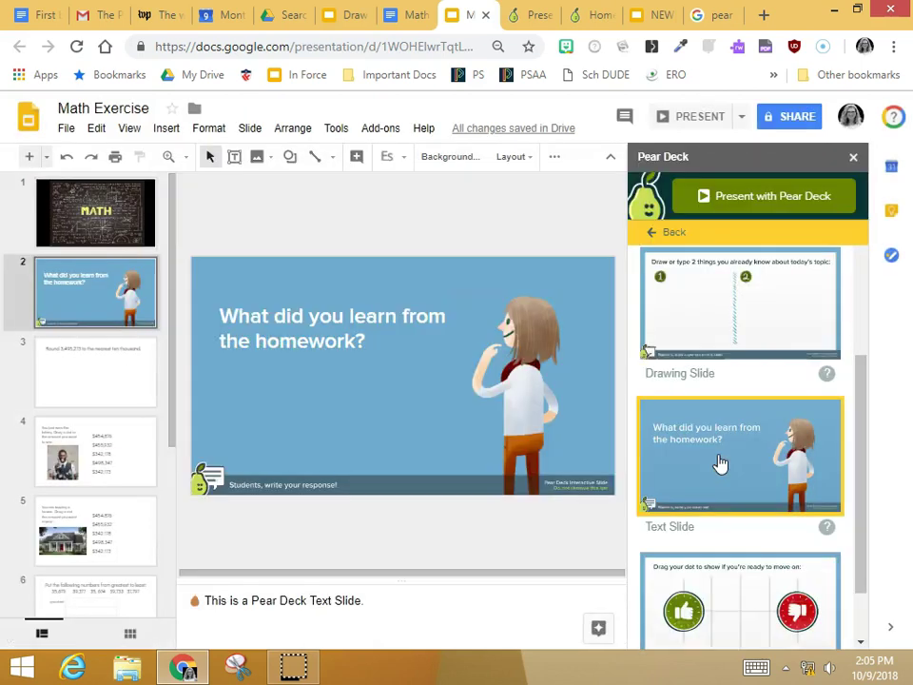
pyautogui.click(713, 464)
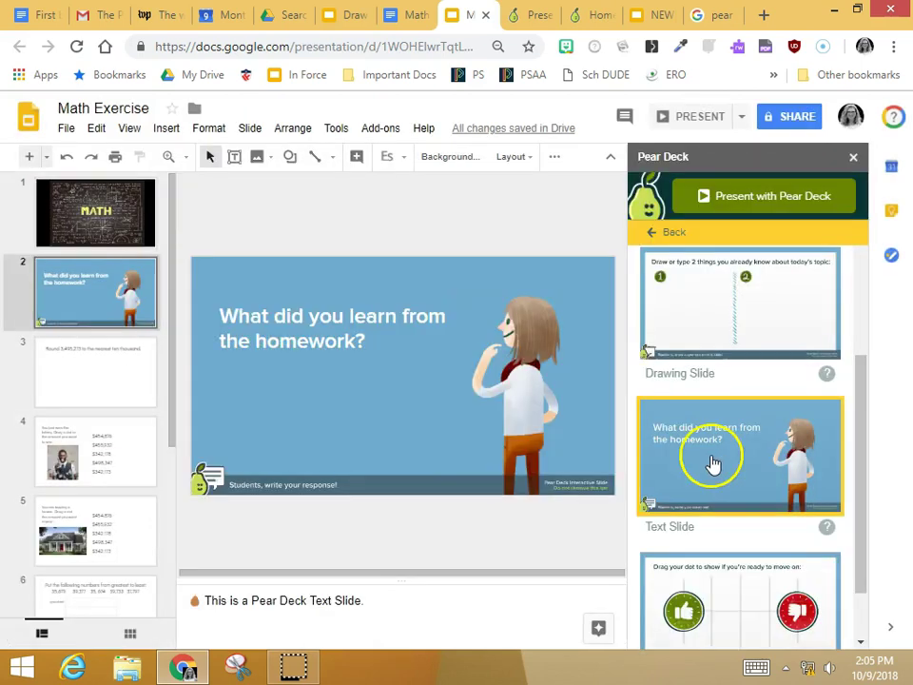
pyautogui.click(463, 421)
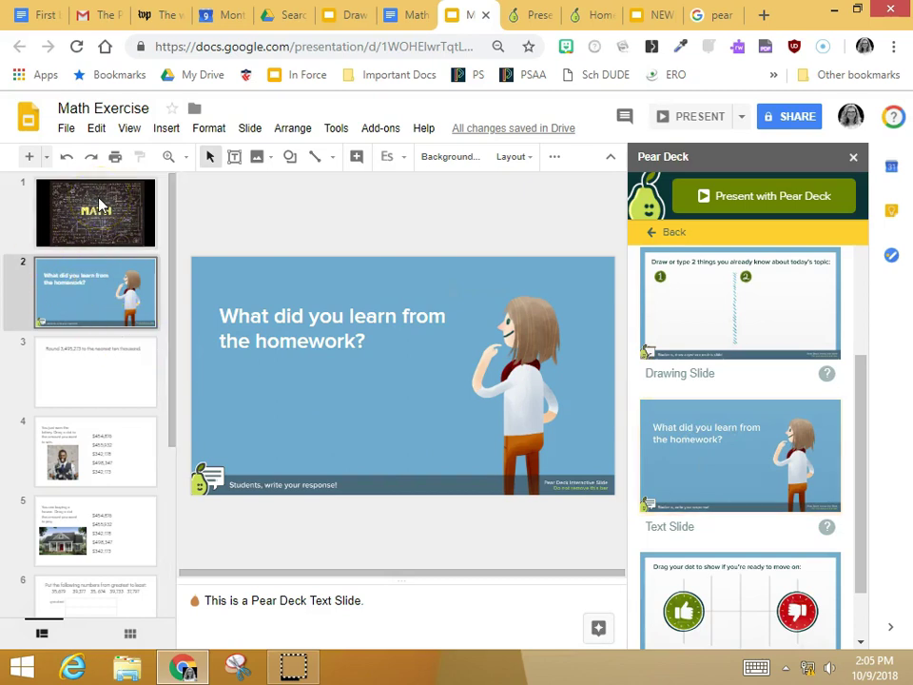
pyautogui.click(66, 348)
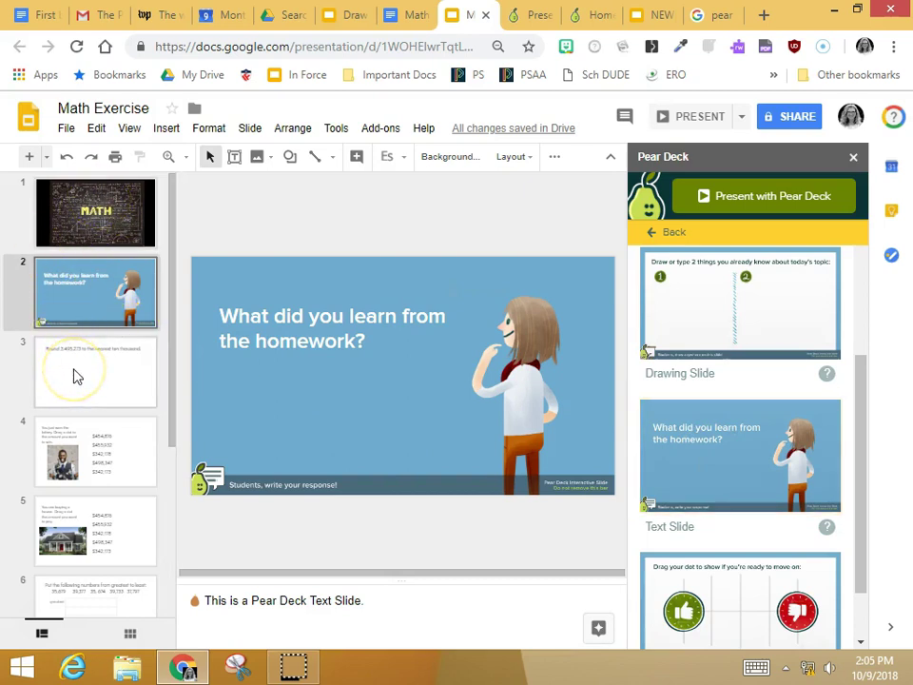
pyautogui.click(60, 289)
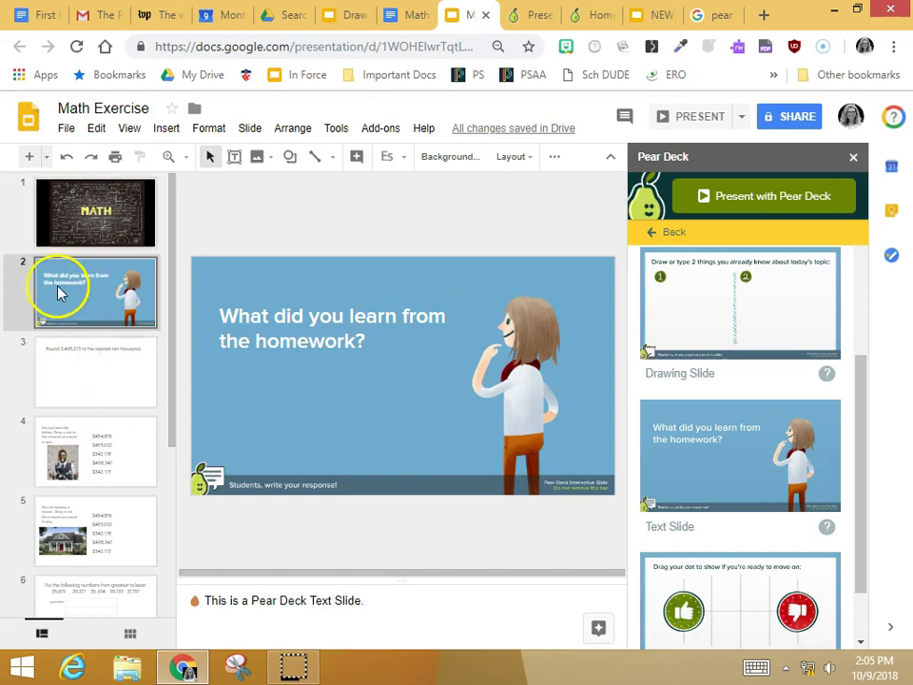
pyautogui.click(233, 459)
pyautogui.click(262, 491)
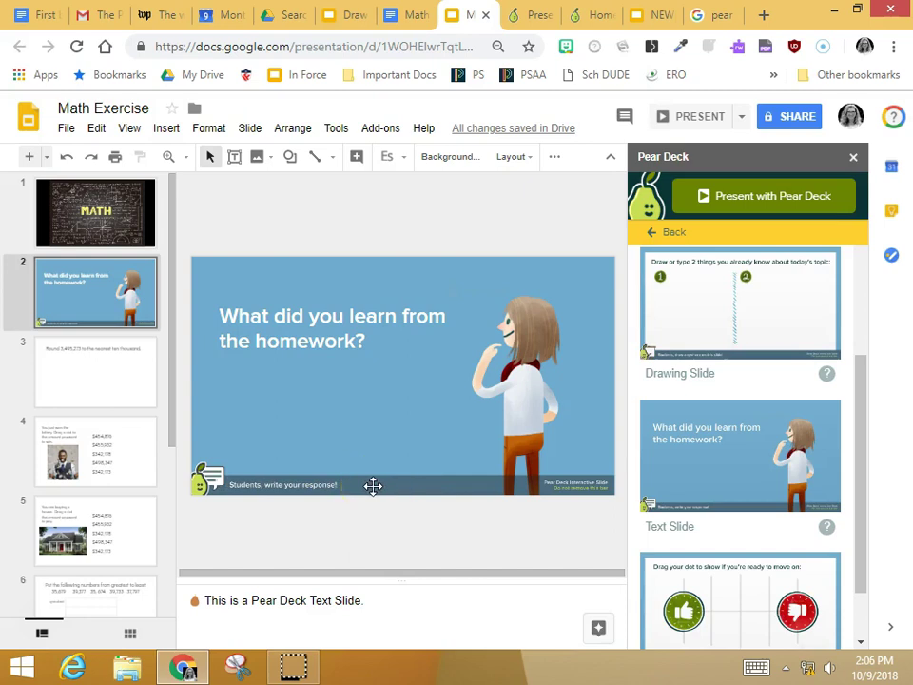
# Step: Make the slide about rounding 3,495,273 to the nearest ten thousand a Pear Deck Draw question
pyautogui.click(74, 377)
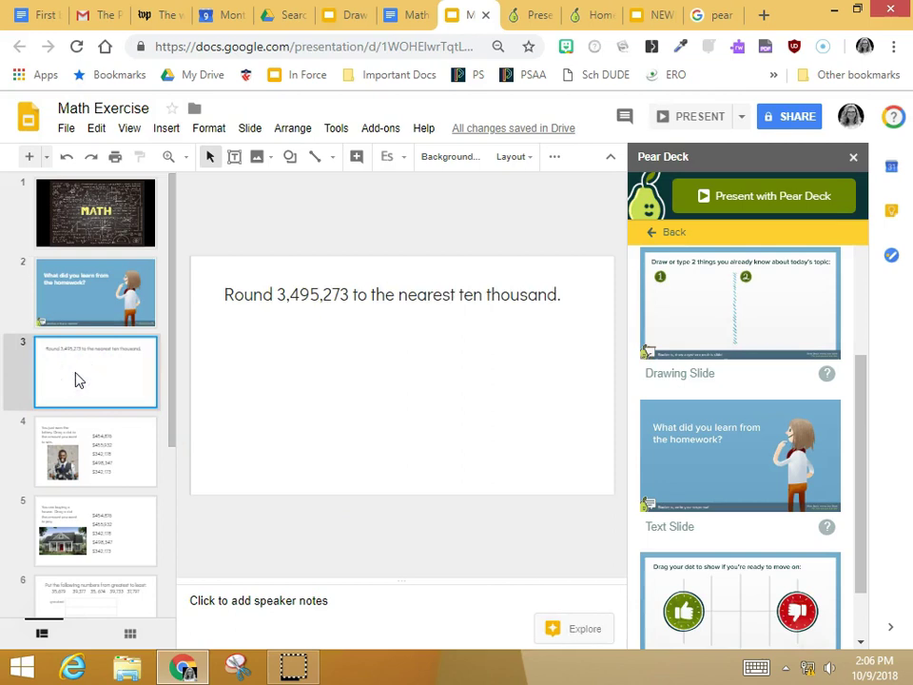
pyautogui.click(363, 547)
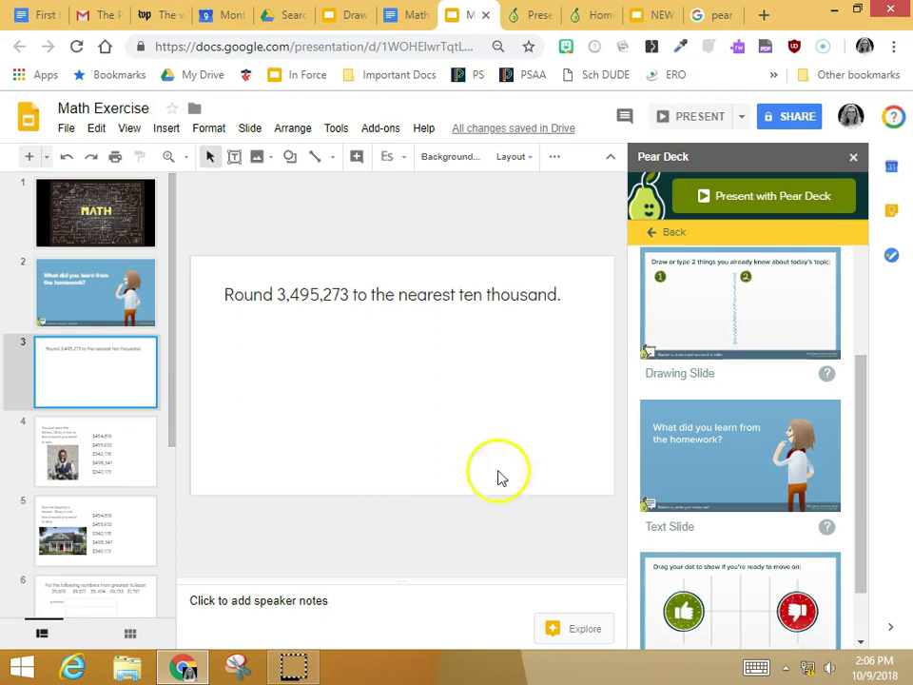
pyautogui.click(654, 236)
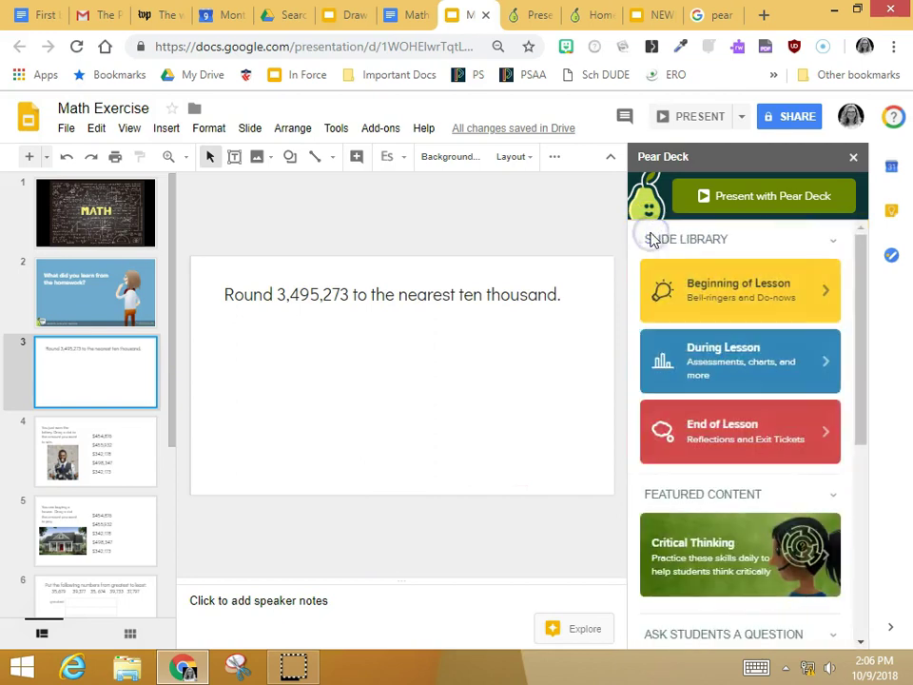
pyautogui.moveTo(845, 285); pyautogui.dragTo(866, 430)
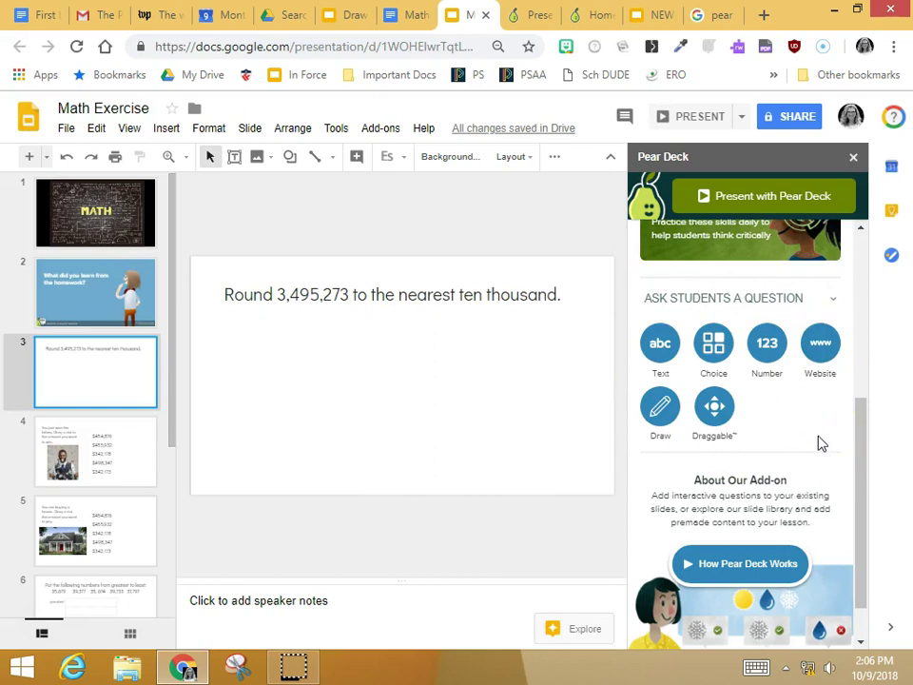
pyautogui.click(660, 411)
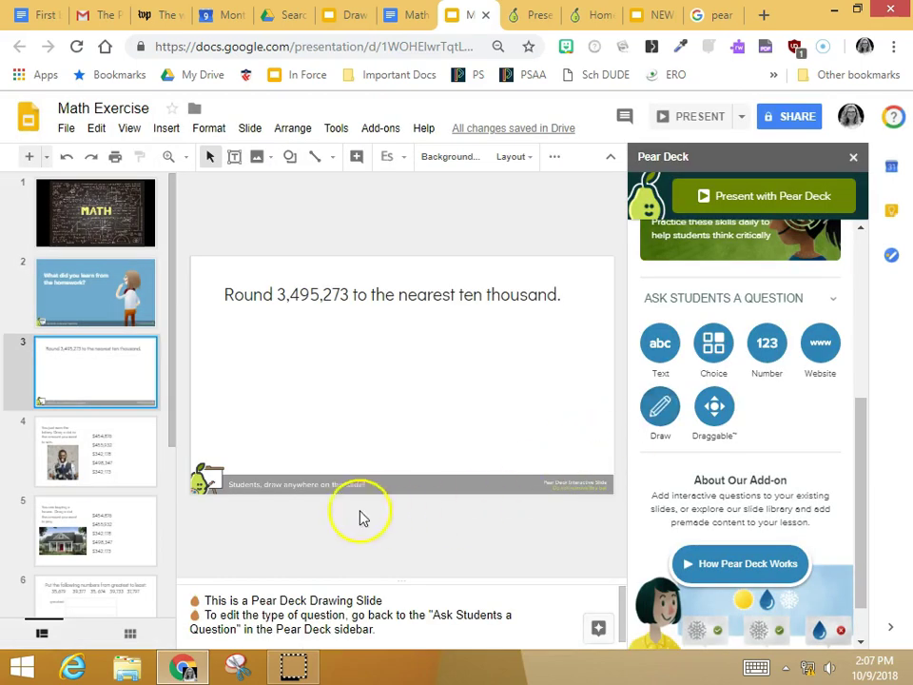
# Step: Start a Draggable question on the lottery slide and add an orange and a yellow dot to its draggable items
pyautogui.click(96, 455)
pyautogui.click(466, 551)
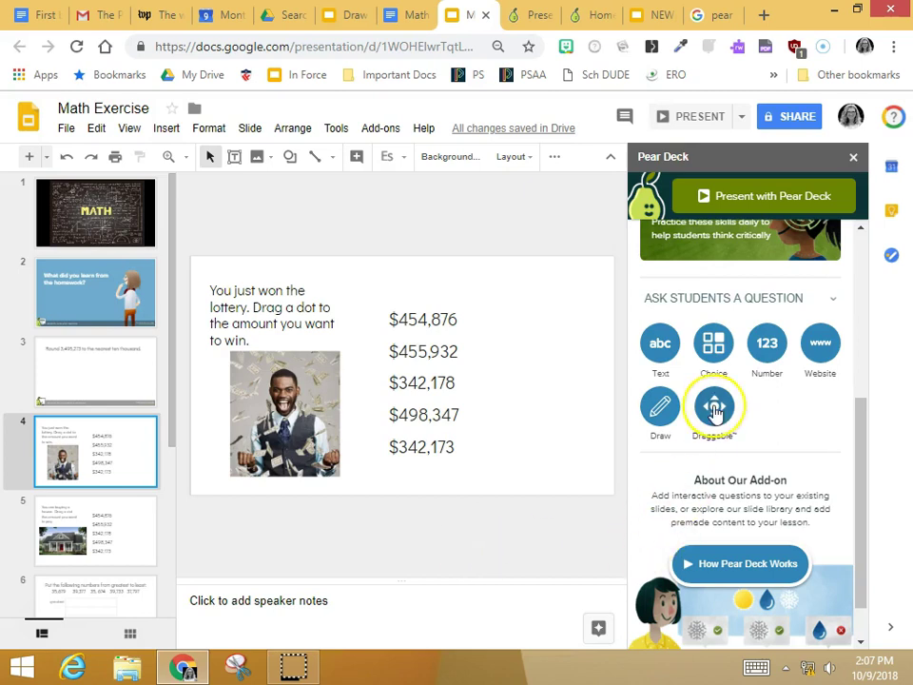
pyautogui.click(715, 409)
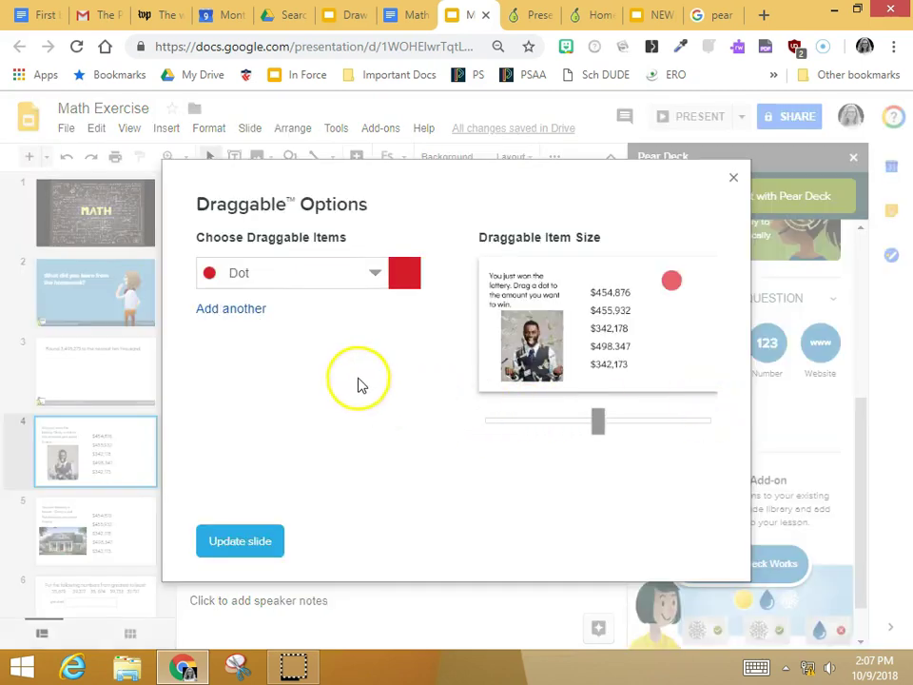
pyautogui.click(235, 316)
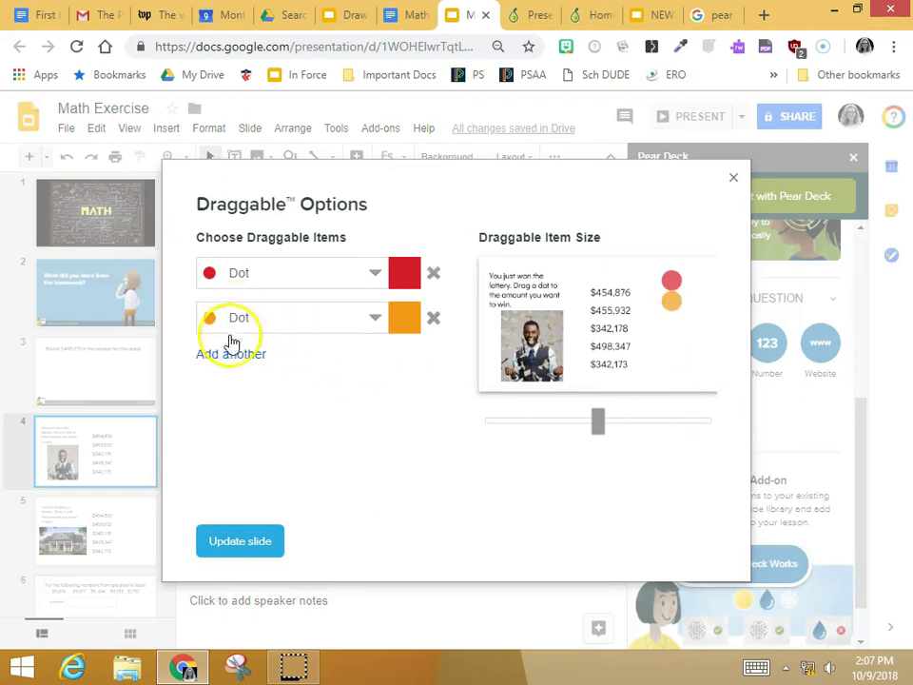
pyautogui.click(230, 356)
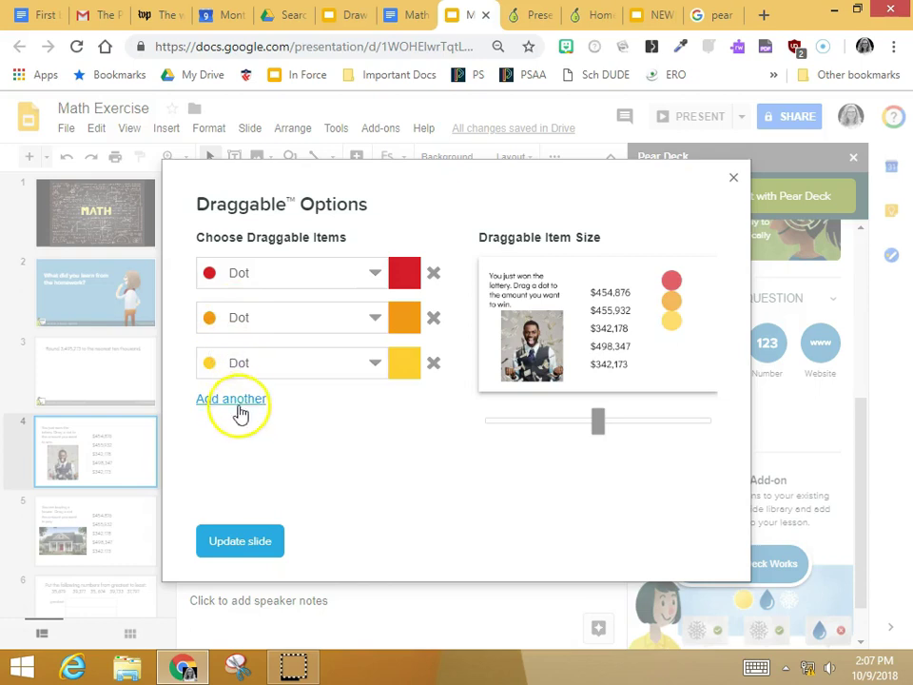
pyautogui.click(375, 276)
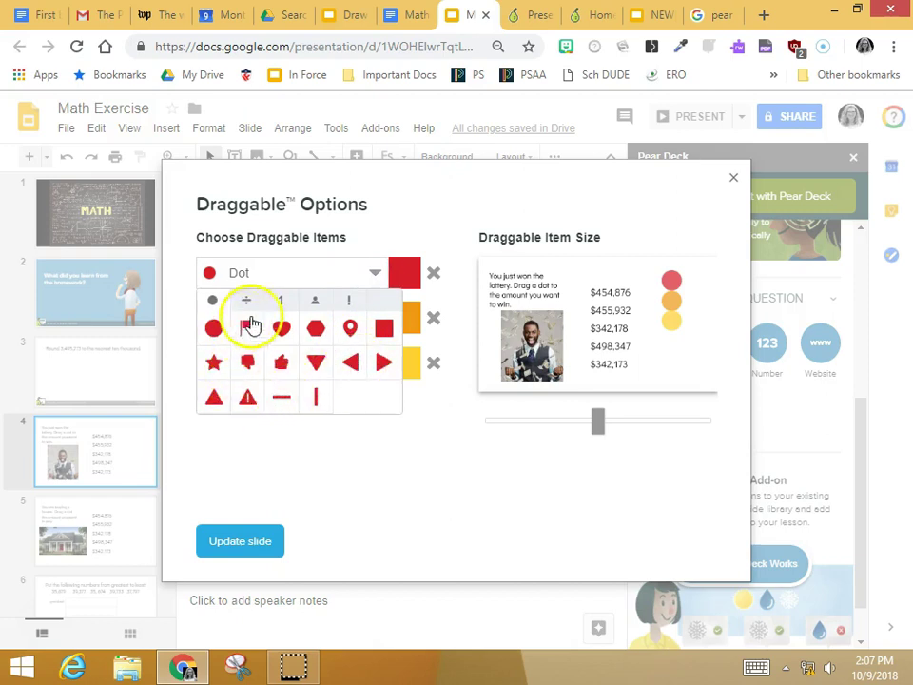
pyautogui.click(281, 301)
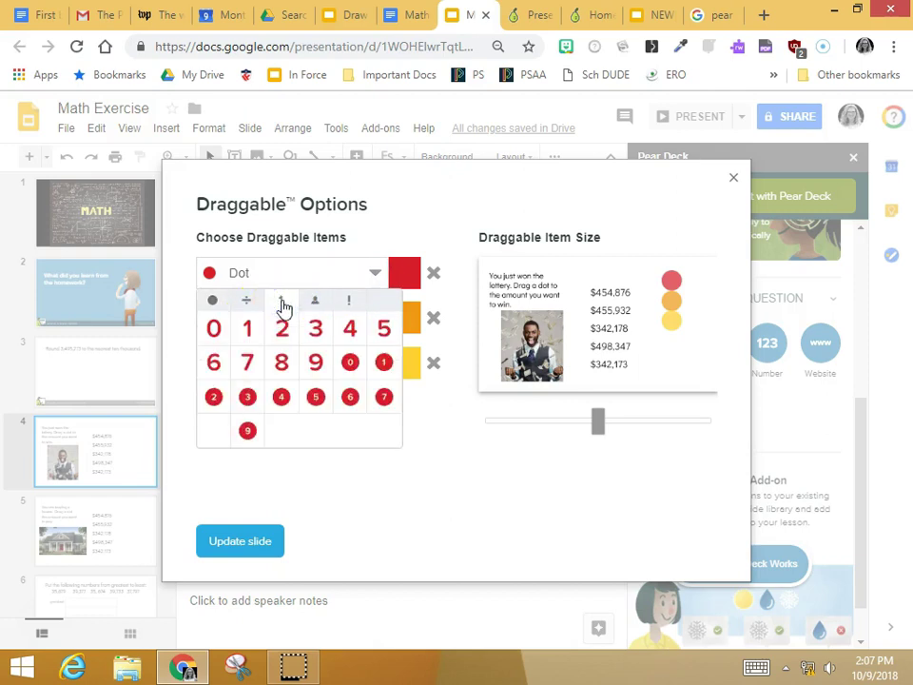
pyautogui.click(313, 302)
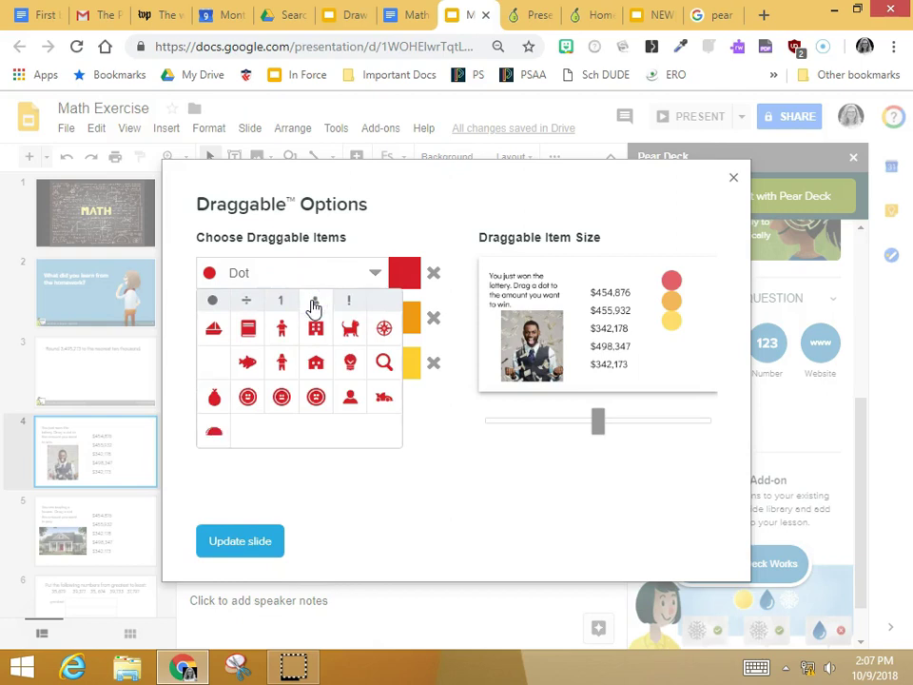
pyautogui.click(213, 302)
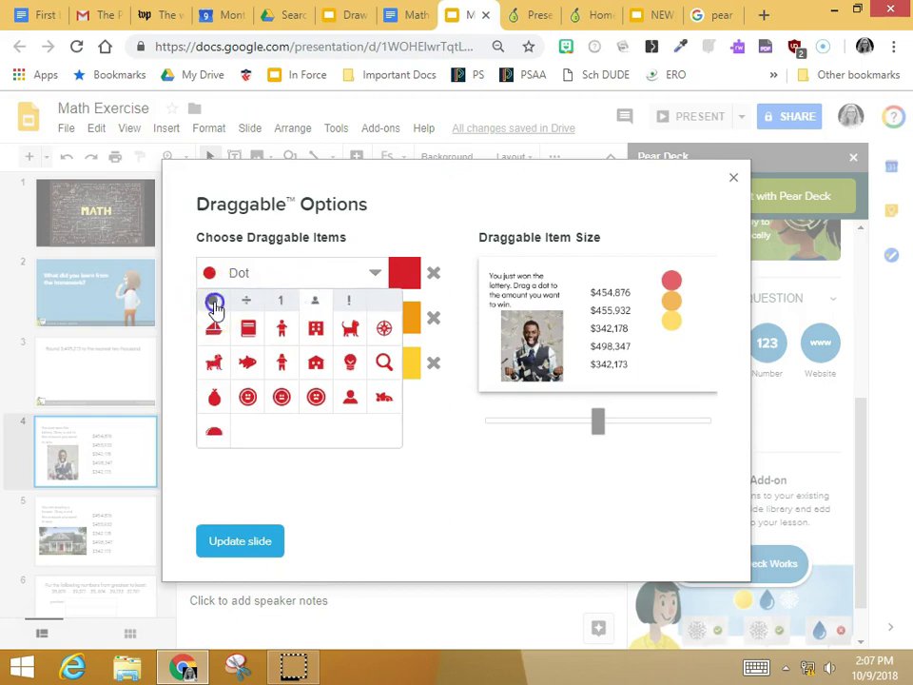
pyautogui.click(402, 510)
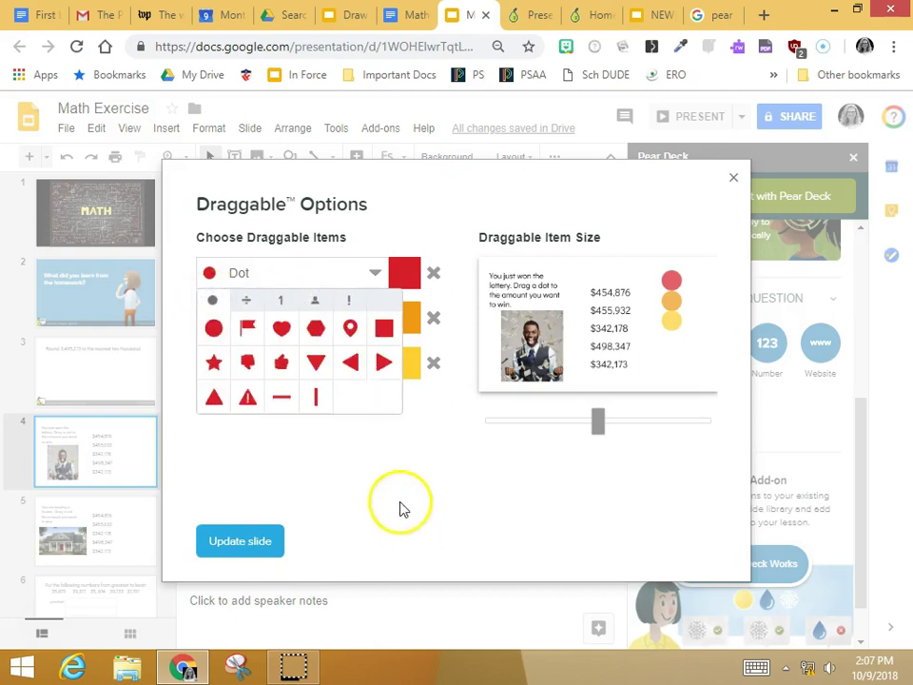
# Step: Reduce the lottery slide's draggable items to a single smaller red dot and apply the Draggable question to the slide
pyautogui.click(434, 362)
pyautogui.click(434, 318)
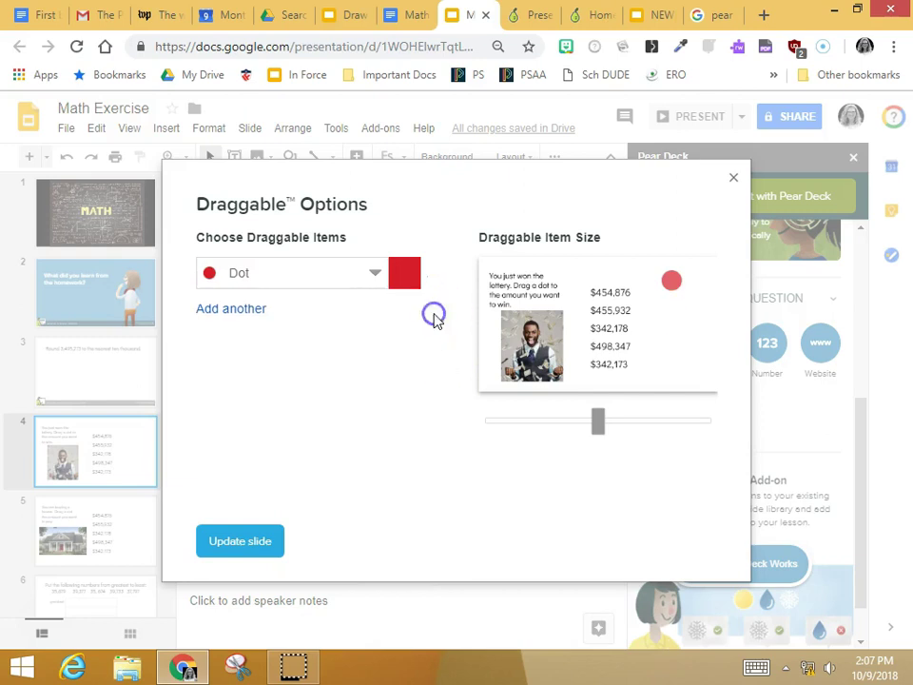
pyautogui.click(597, 429)
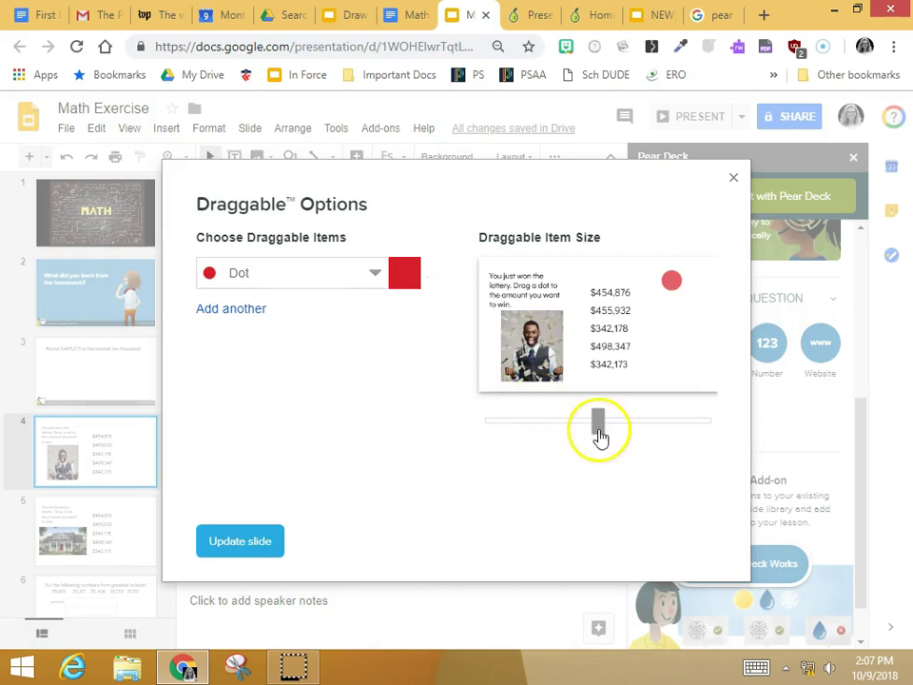
pyautogui.click(600, 433)
pyautogui.moveTo(599, 435); pyautogui.dragTo(560, 433)
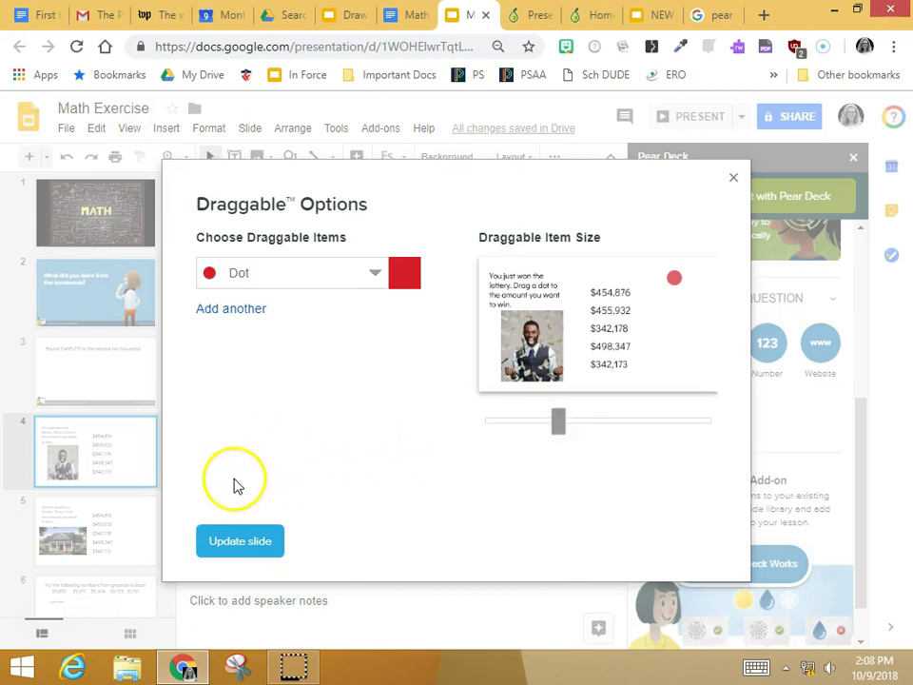
pyautogui.click(240, 544)
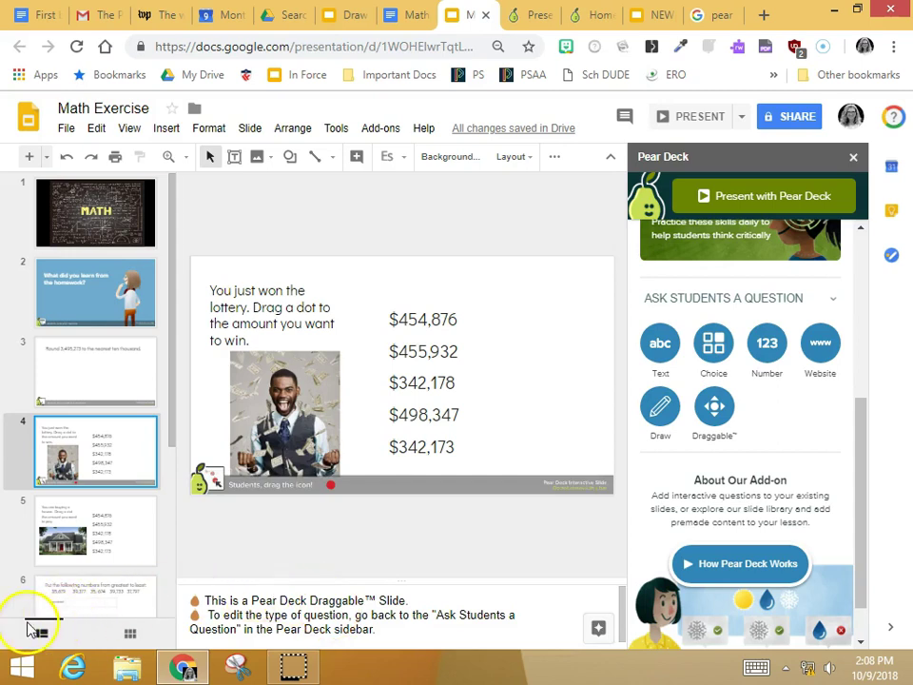
# Step: Make the greatest-to-least ordering slide a Draw question and the slide asking for the GCF of 30 and 24 a Number question
pyautogui.click(28, 616)
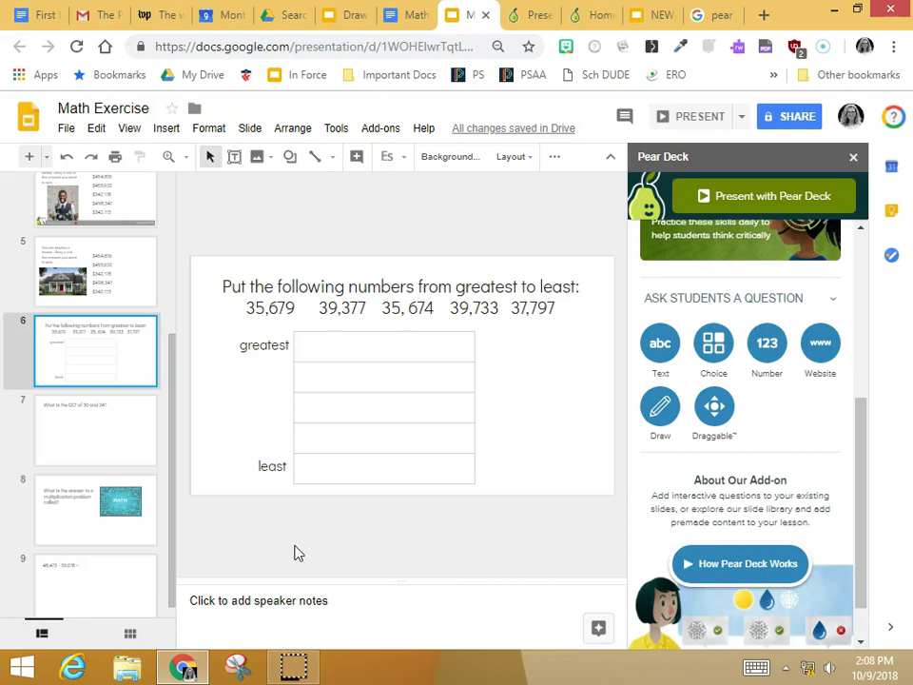
pyautogui.click(661, 409)
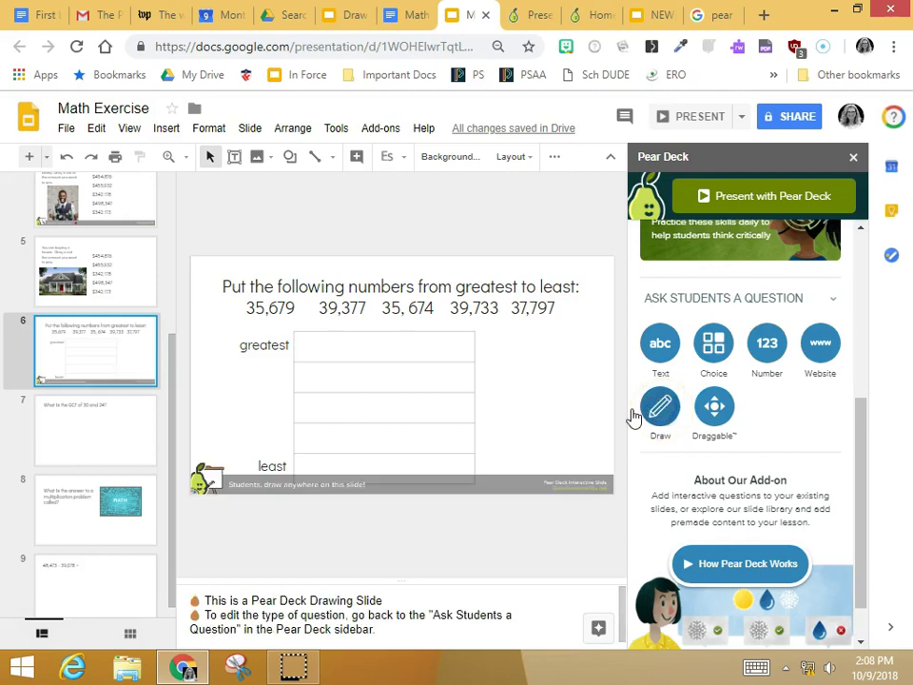
pyautogui.click(90, 447)
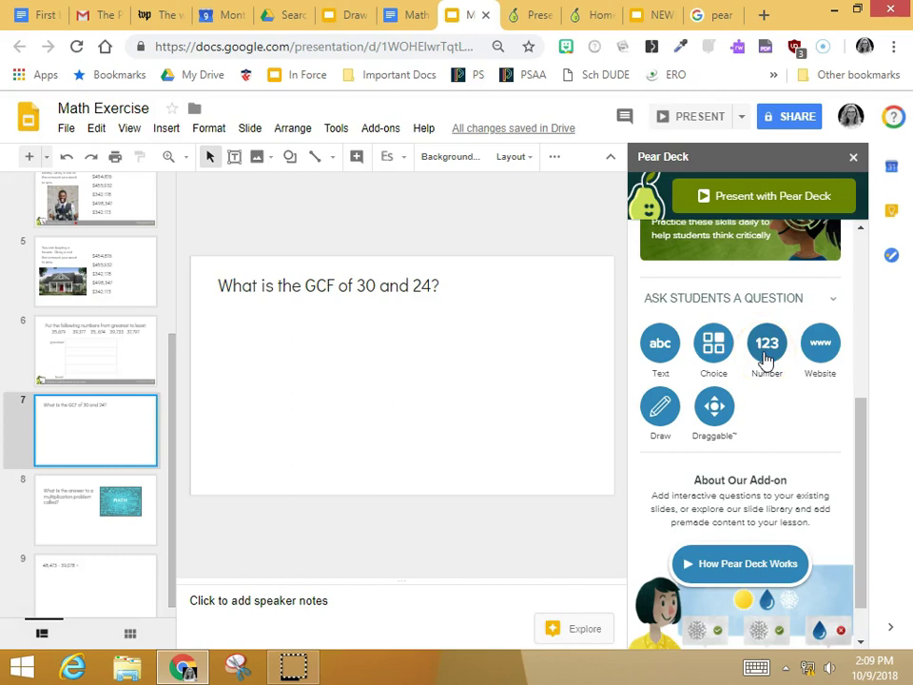
pyautogui.click(767, 350)
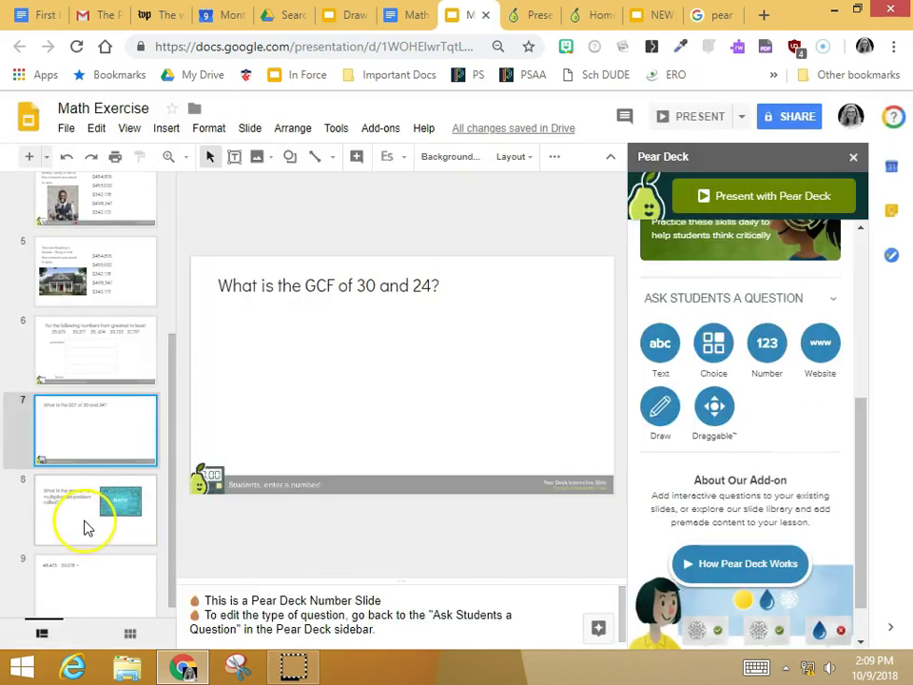
# Step: Start a multiple-choice question on the multiplication answer slide with the options sum, difference and product
pyautogui.click(84, 523)
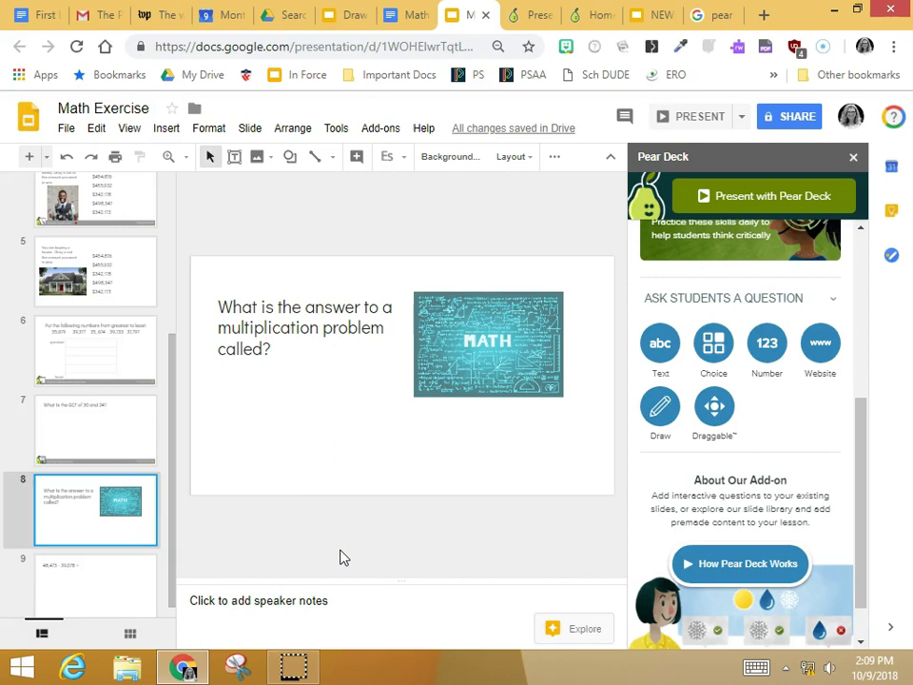
pyautogui.click(715, 348)
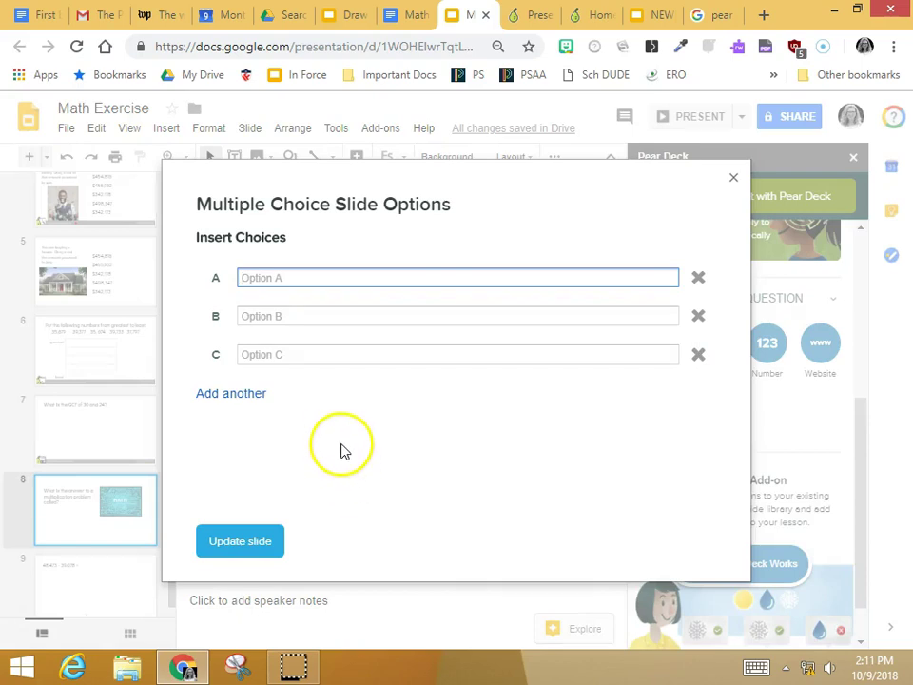
pyautogui.click(297, 272)
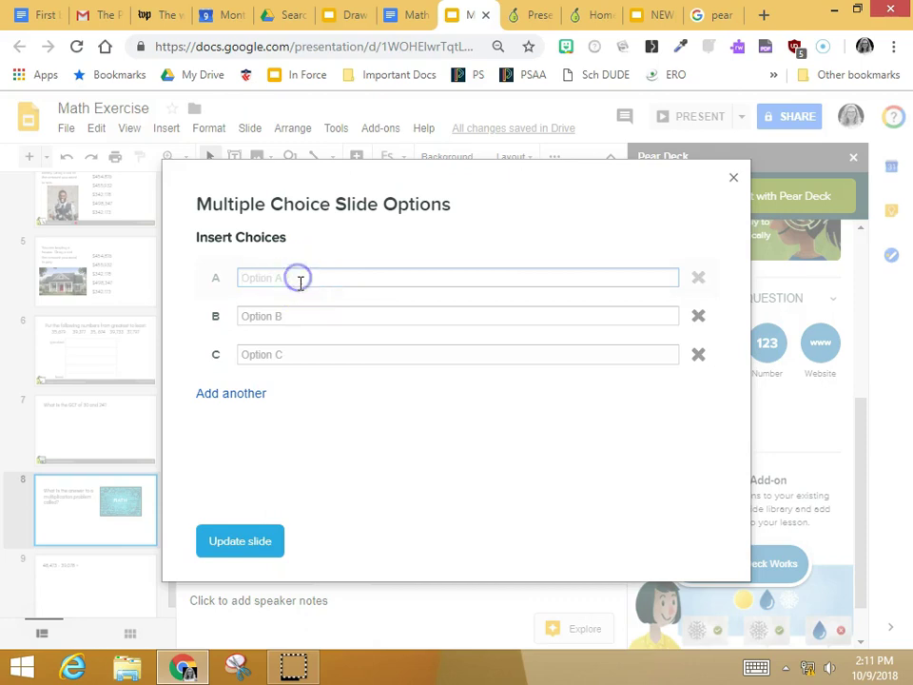
pyautogui.write('sum')
pyautogui.press('Tab')
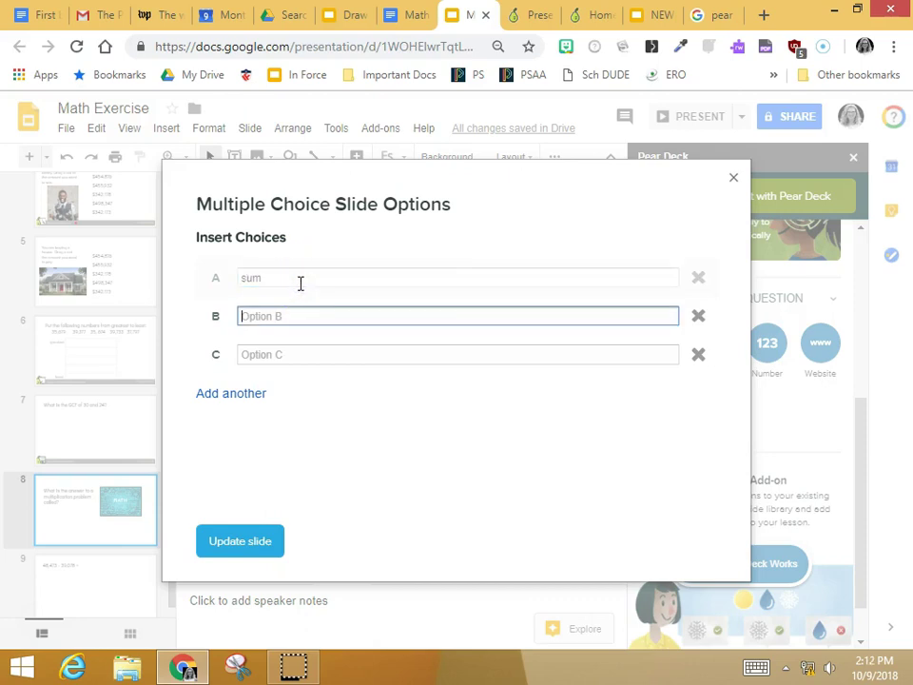
pyautogui.write('difference')
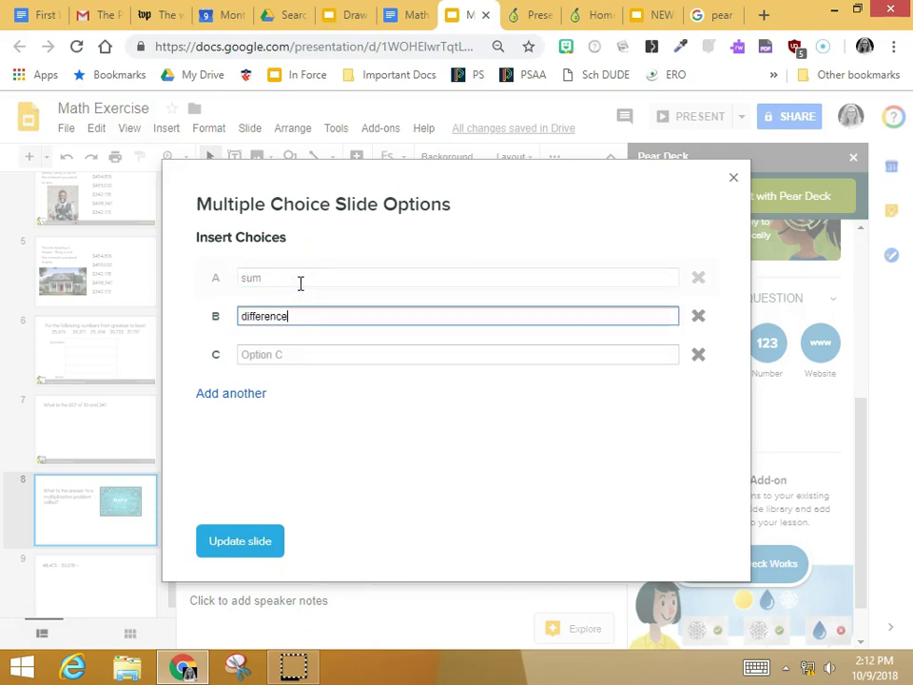
pyautogui.press('Tab')
pyautogui.write('pr')
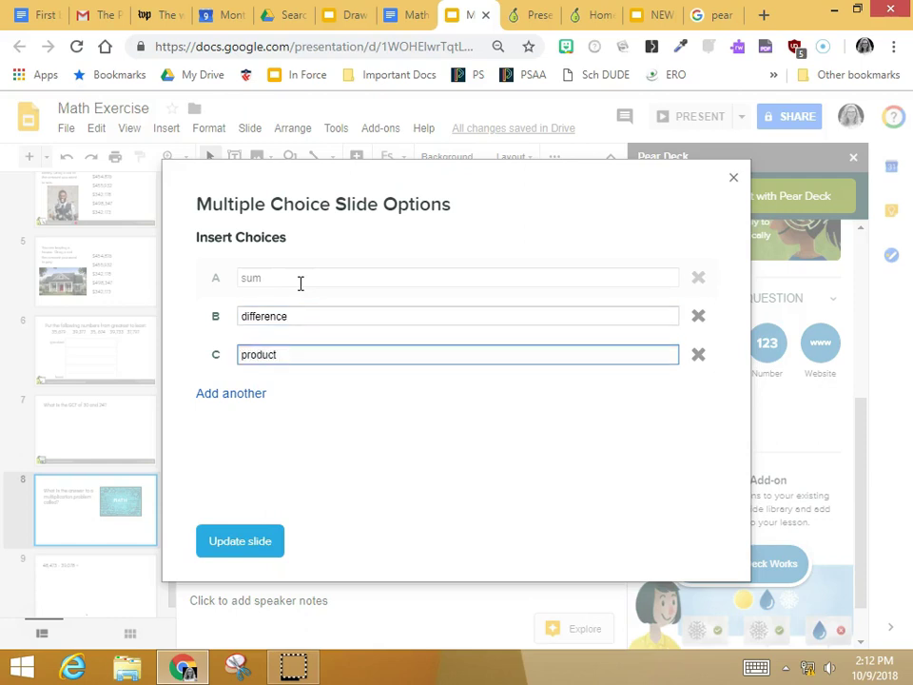
# Step: Add quotient as option D of the multiple-choice question and update the slide
pyautogui.click(233, 395)
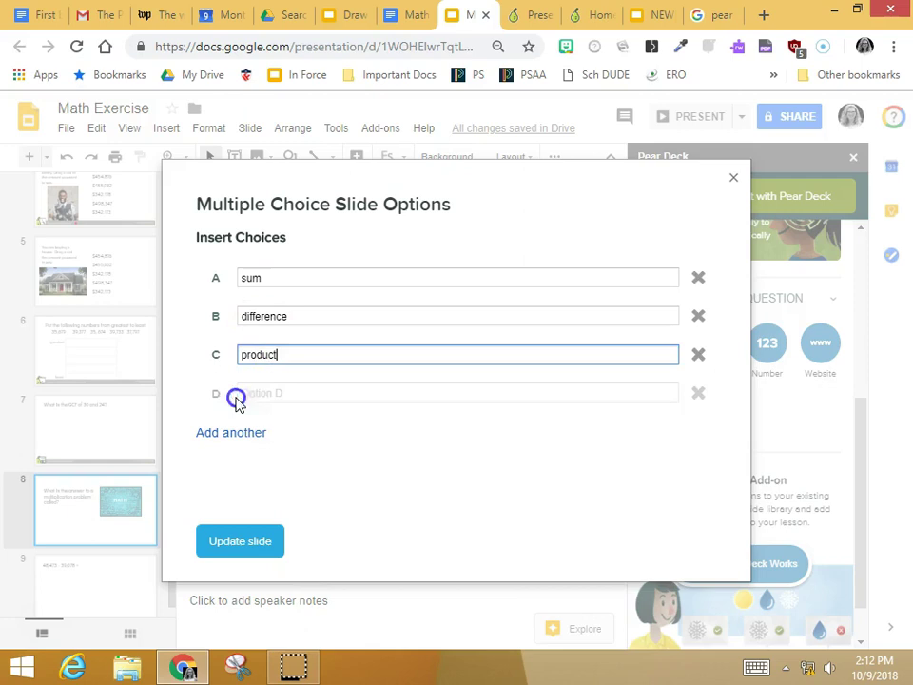
pyautogui.click(288, 396)
pyautogui.write('quo')
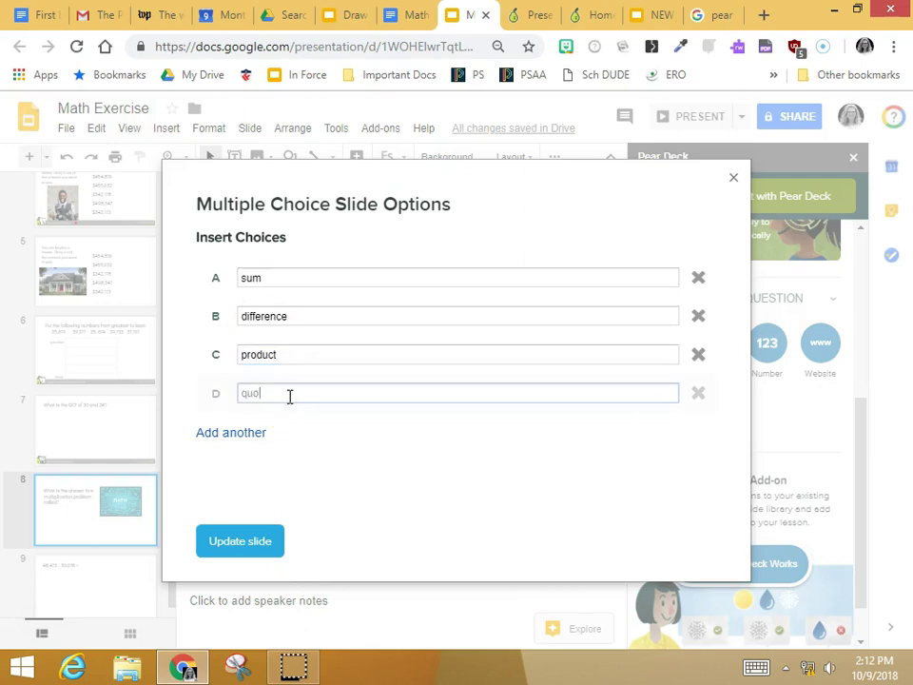
pyautogui.write('tient')
pyautogui.click(256, 544)
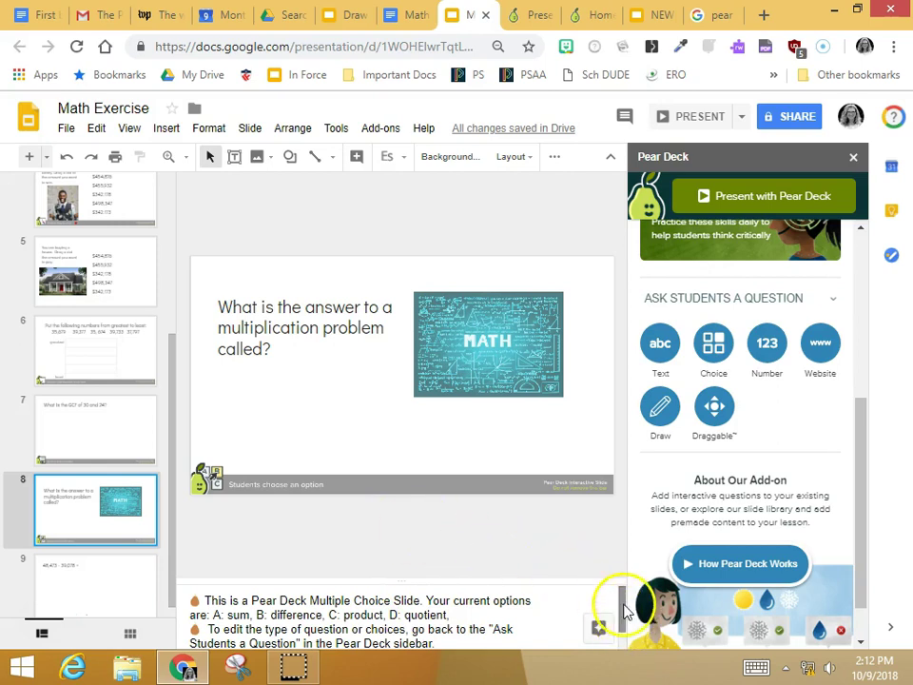
pyautogui.moveTo(623, 608); pyautogui.dragTo(550, 607)
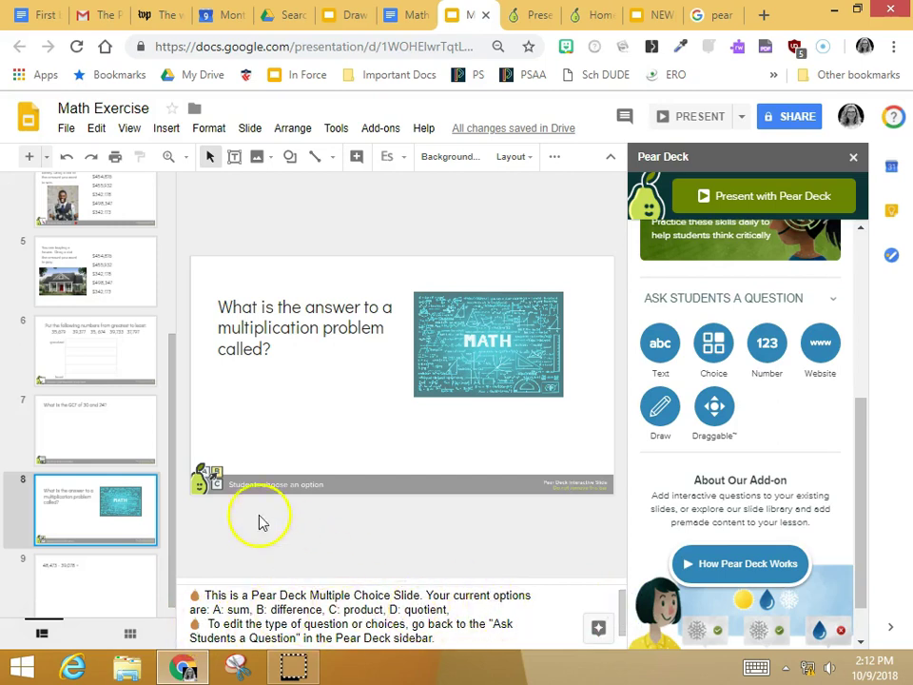
# Step: Make the slide with the subtraction 48,473 - 39,078 a Pear Deck Draw question
pyautogui.moveTo(172, 514); pyautogui.dragTo(175, 597)
pyautogui.click(91, 577)
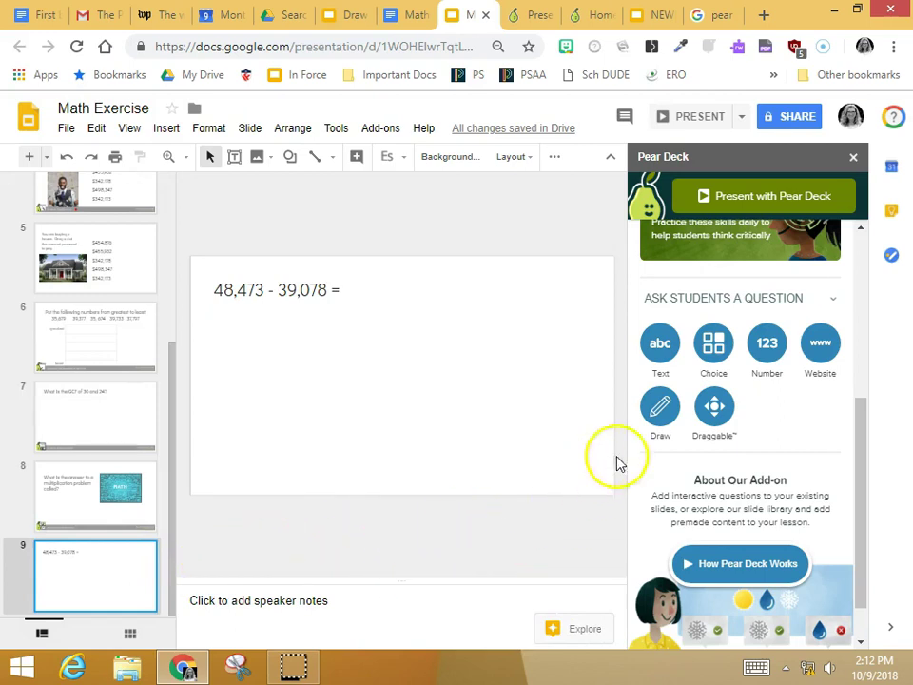
pyautogui.click(660, 407)
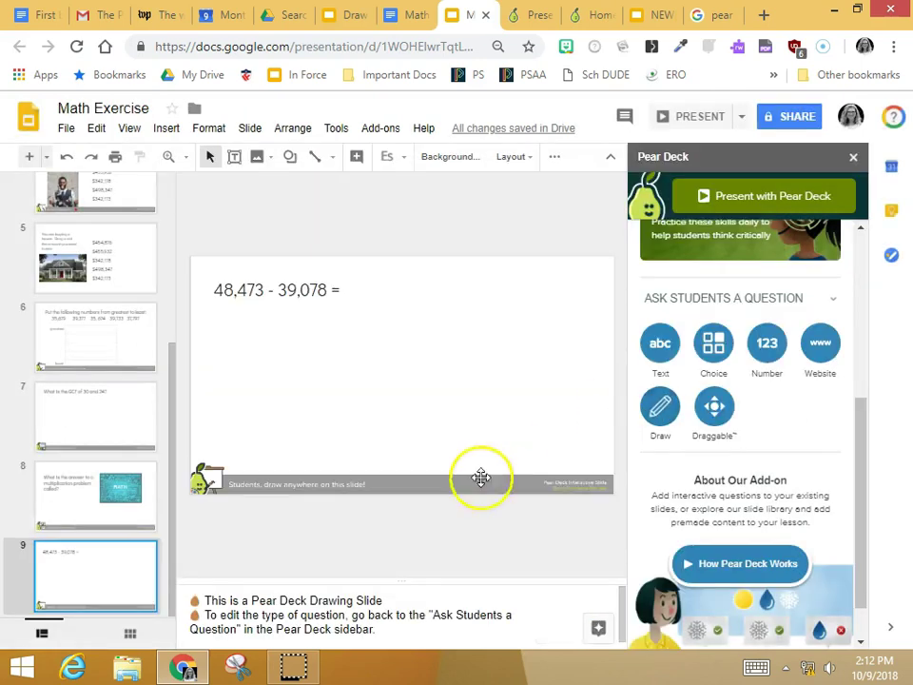
# Step: Insert Pear Deck's end-of-lesson drawing slide "Circle how you are feeling:" after the subtraction slide
pyautogui.moveTo(859, 466); pyautogui.dragTo(867, 266)
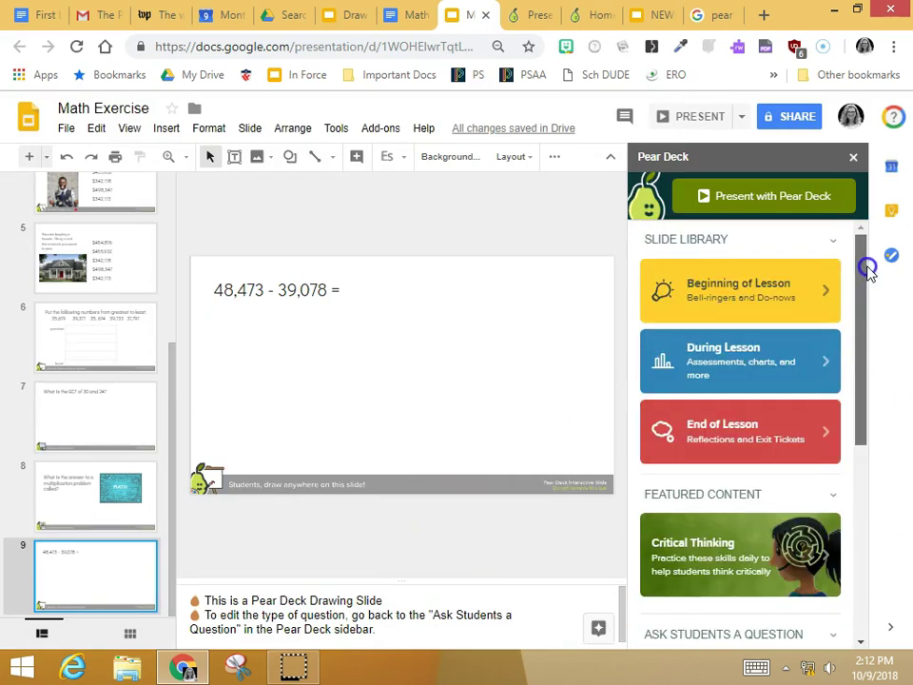
pyautogui.click(824, 432)
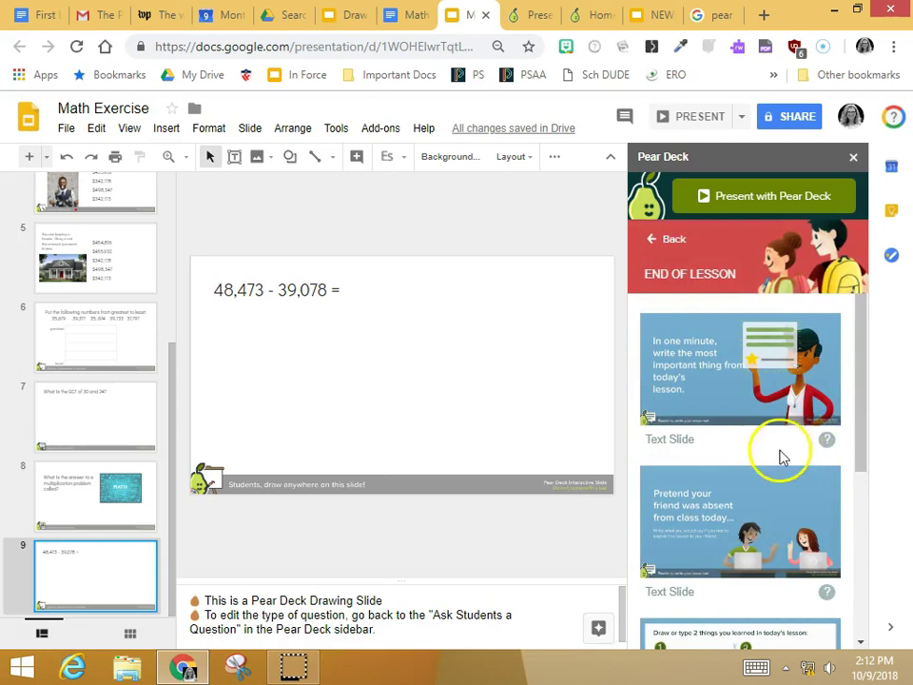
pyautogui.scroll(-3, 764, 461)
pyautogui.scroll(-1, 761, 504)
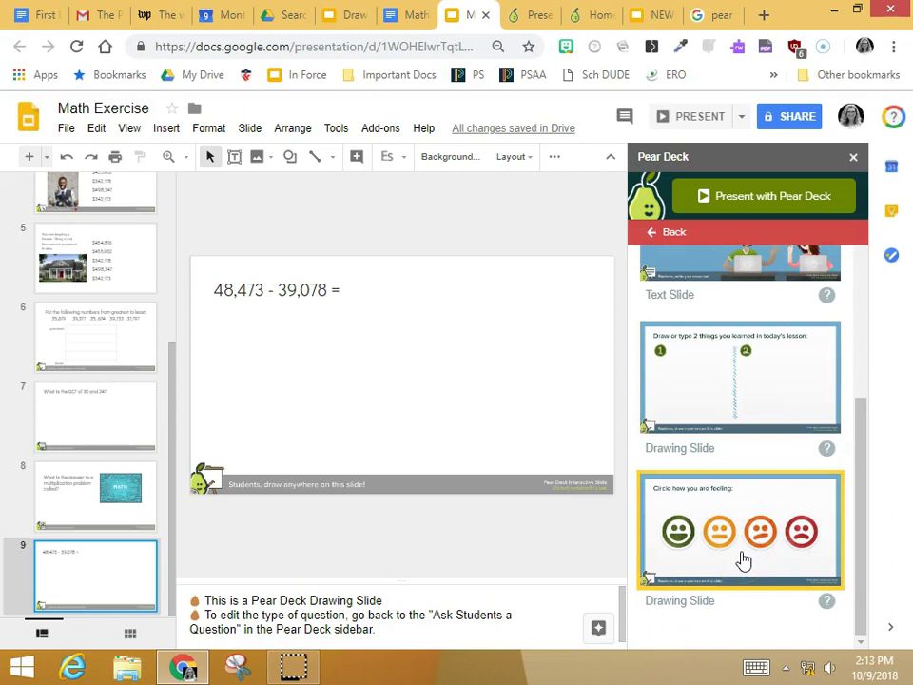
pyautogui.click(744, 562)
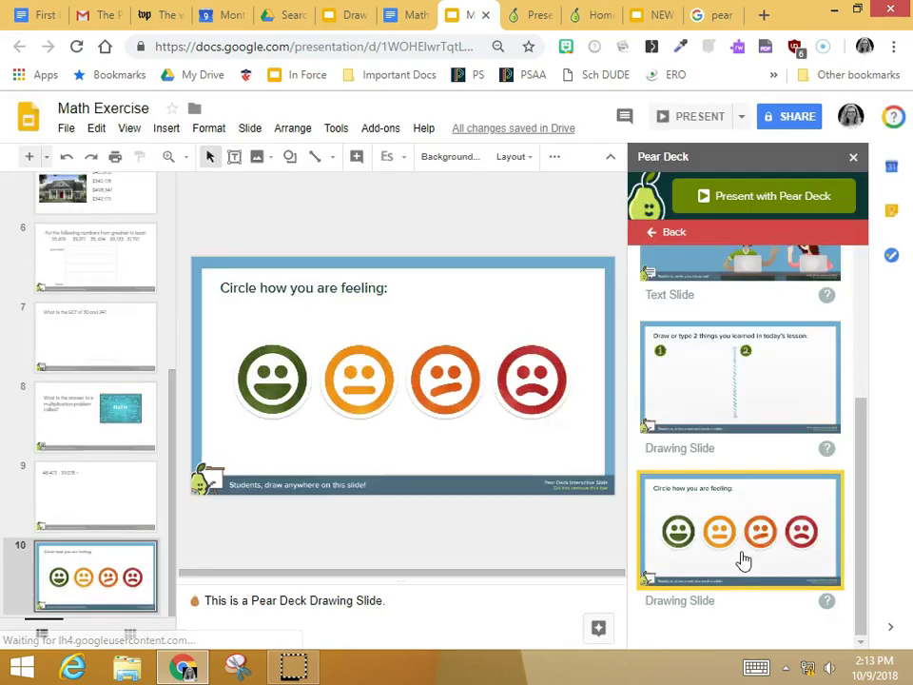
pyautogui.click(545, 575)
pyautogui.click(316, 534)
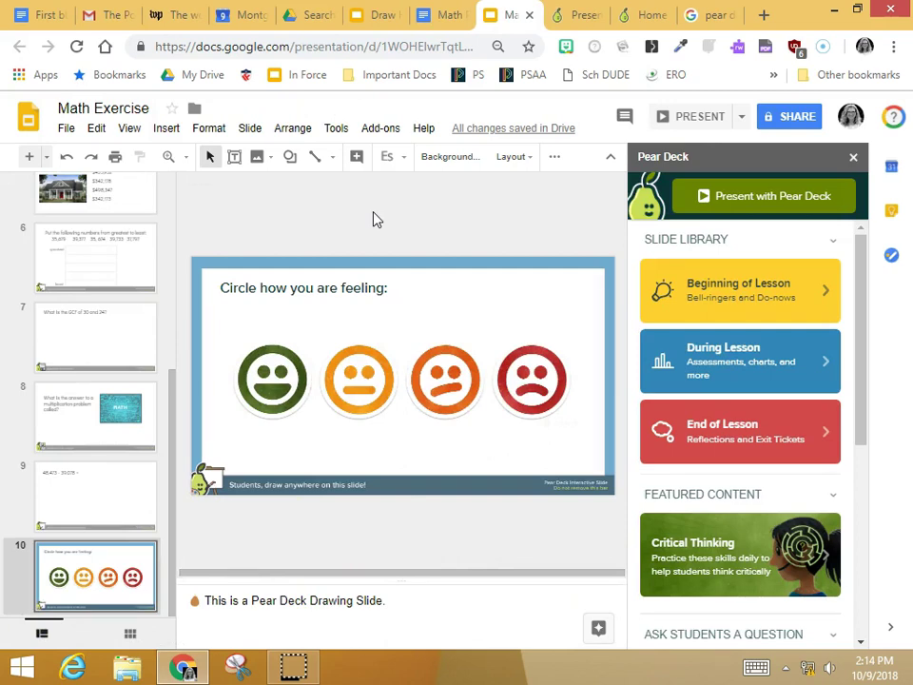
# Step: Present the Math Exercise slides with Pear Deck, opening the session's student join screen
pyautogui.click(720, 202)
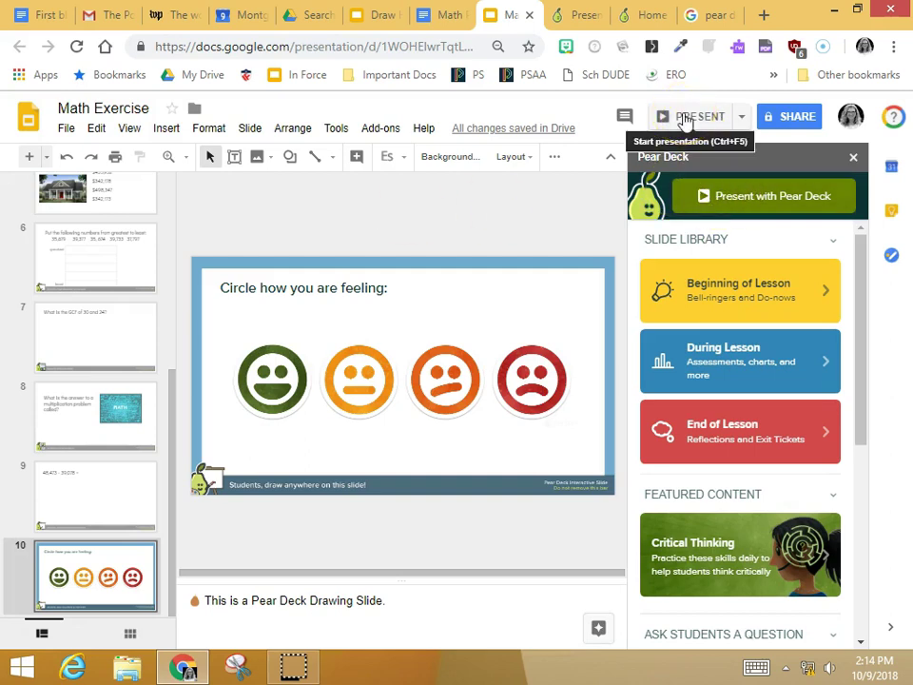
pyautogui.click(730, 195)
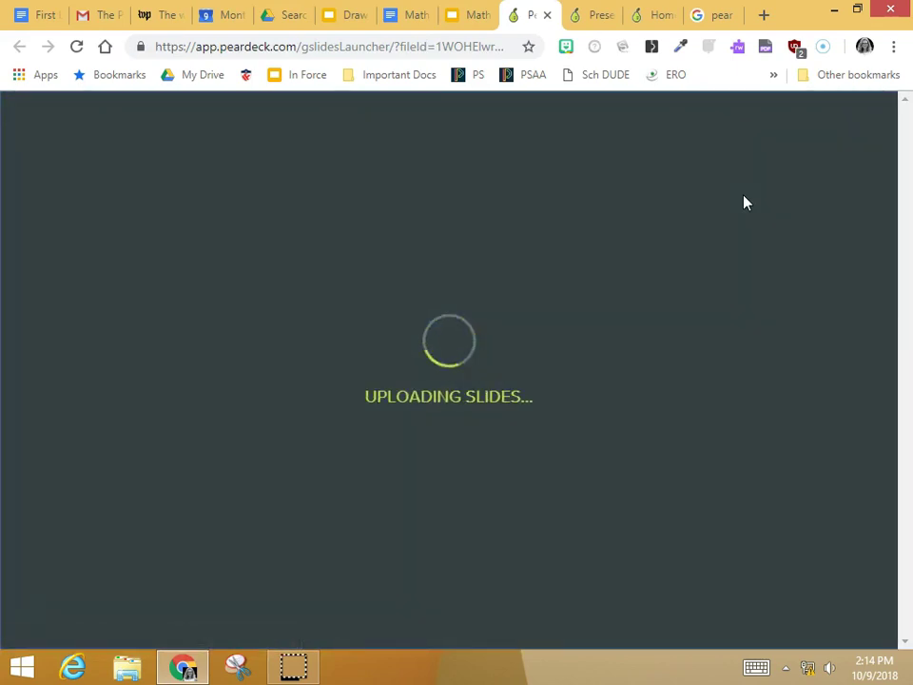
pyautogui.click(720, 217)
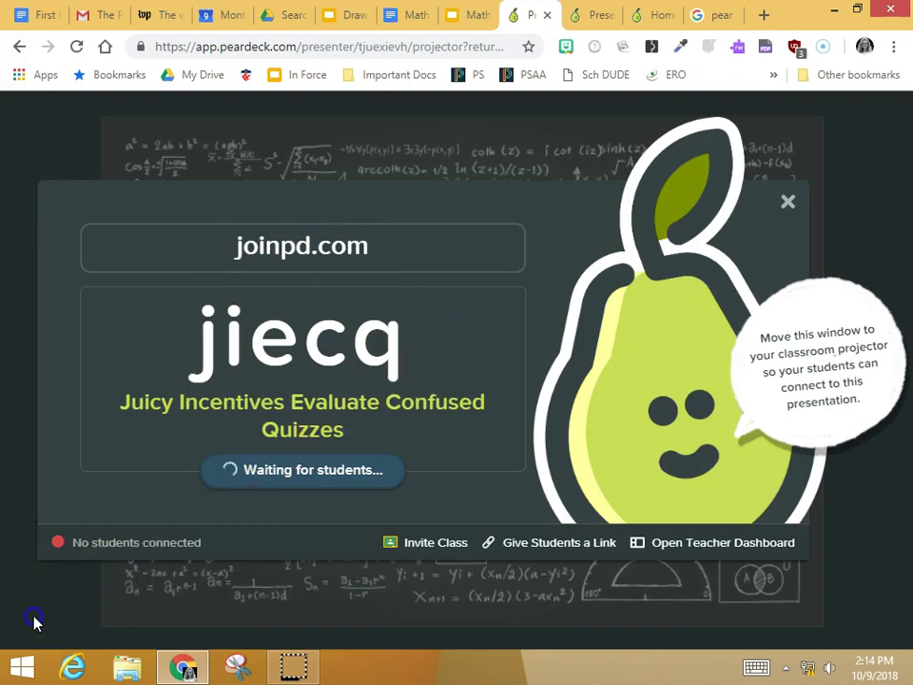
# Step: Switch to the other Pear Deck session's teacher dashboard and view the student responses to the rounding question
pyautogui.hotkey('ctrl', 'Tab')
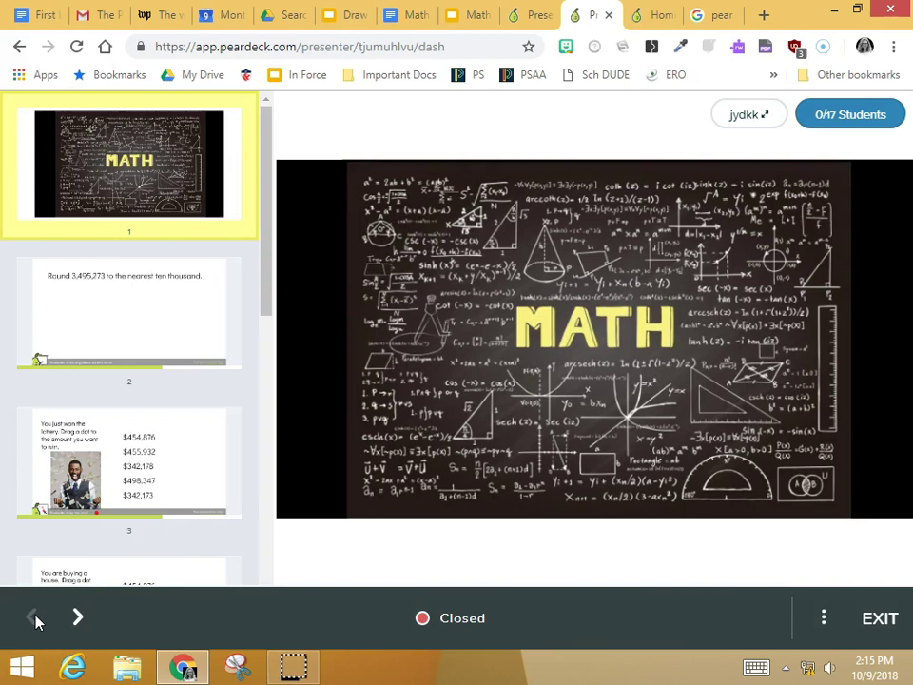
pyautogui.click(114, 325)
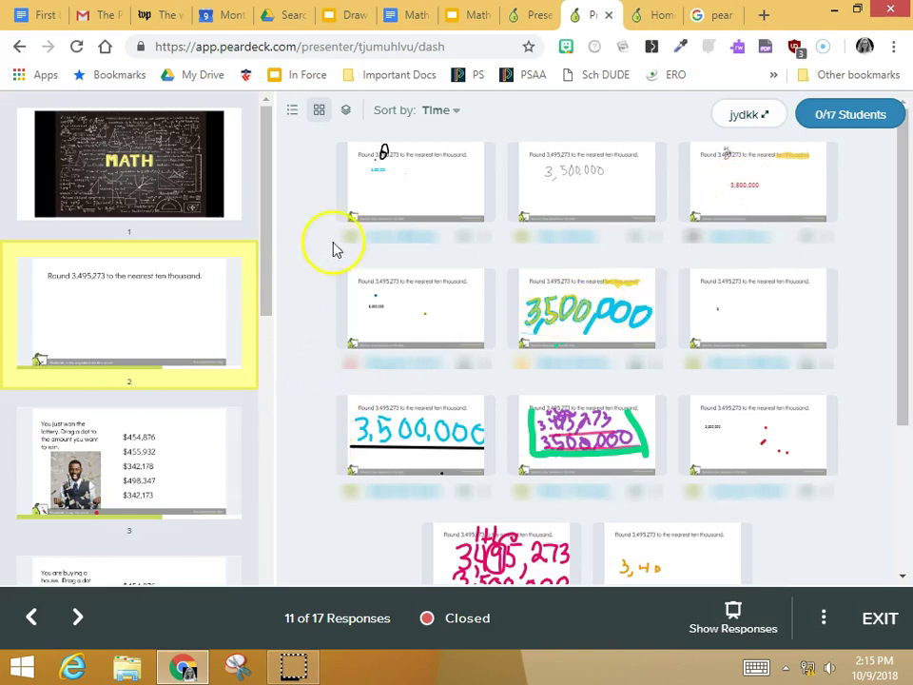
# Step: View the student responses to the lottery dot question and to the question ordering numbers from greatest to least
pyautogui.press('Right')
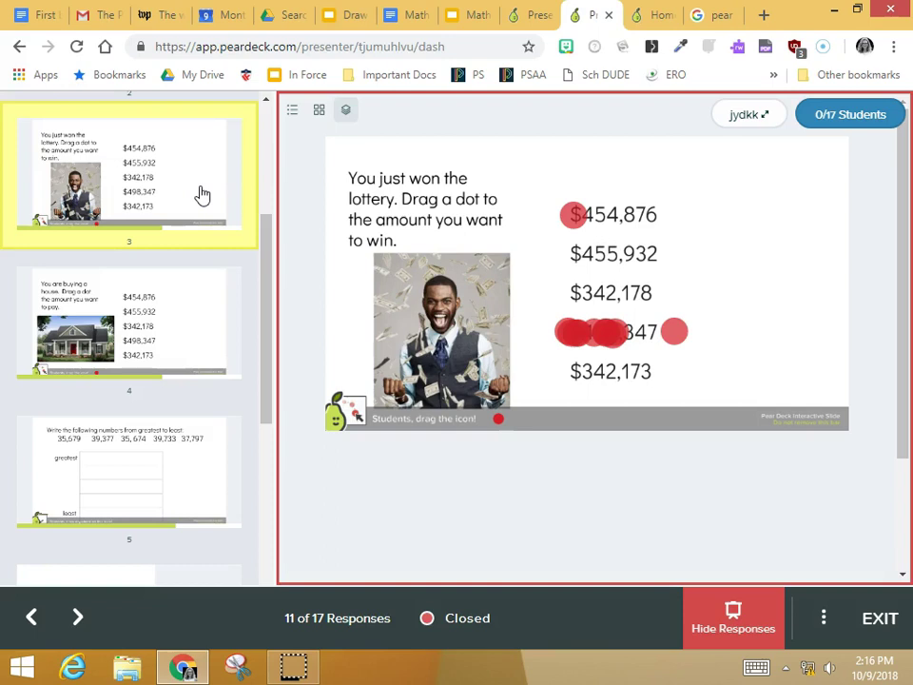
pyautogui.moveTo(267, 342); pyautogui.dragTo(265, 387)
pyautogui.click(139, 313)
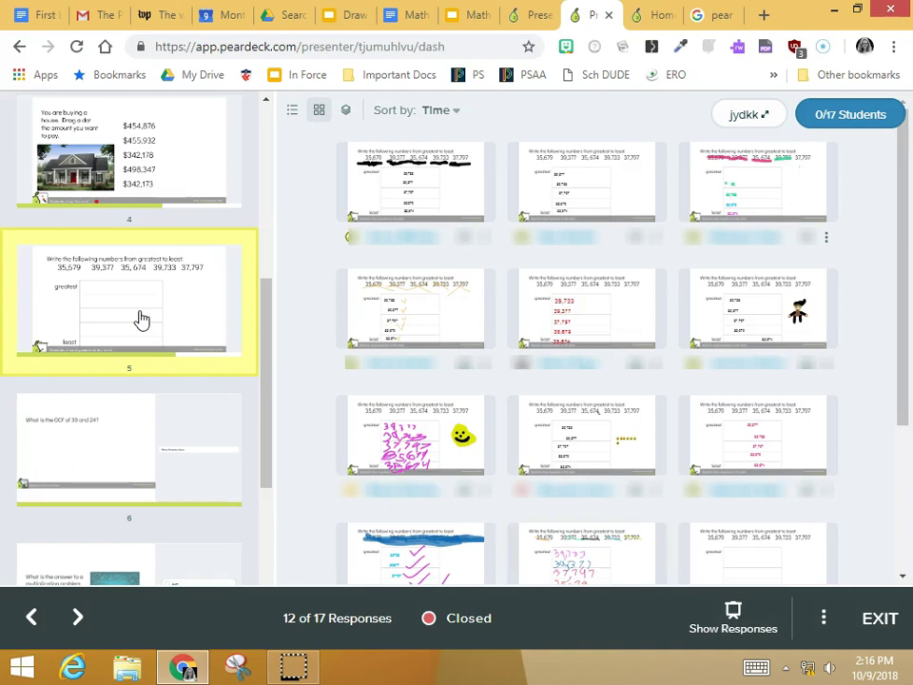
# Step: View the answers to the multiplication vocabulary question, and show the "Circle how you are feeling" drawings overlaid on one slide
pyautogui.moveTo(267, 300); pyautogui.dragTo(272, 429)
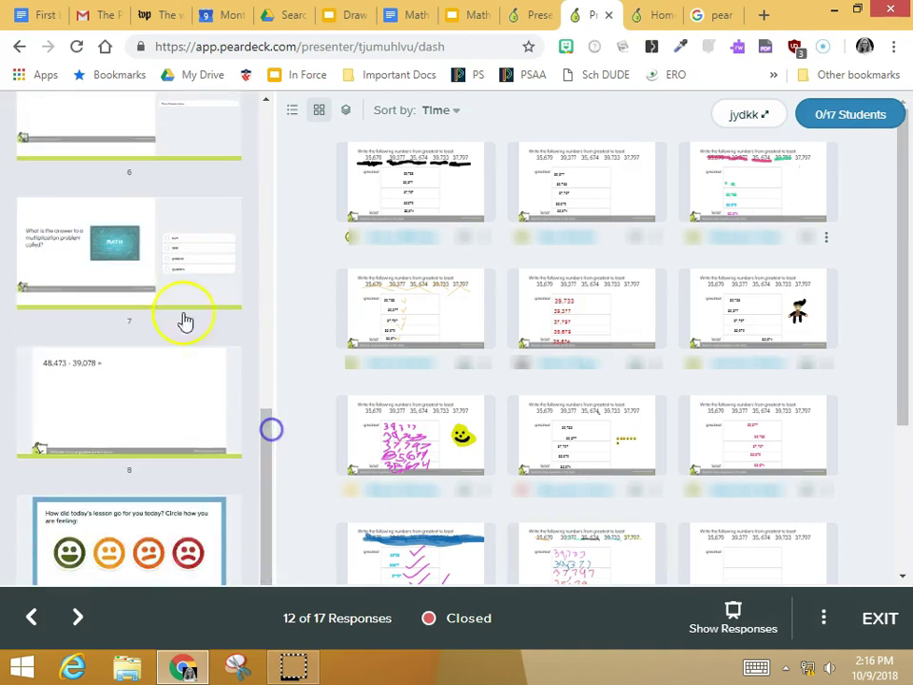
pyautogui.click(131, 268)
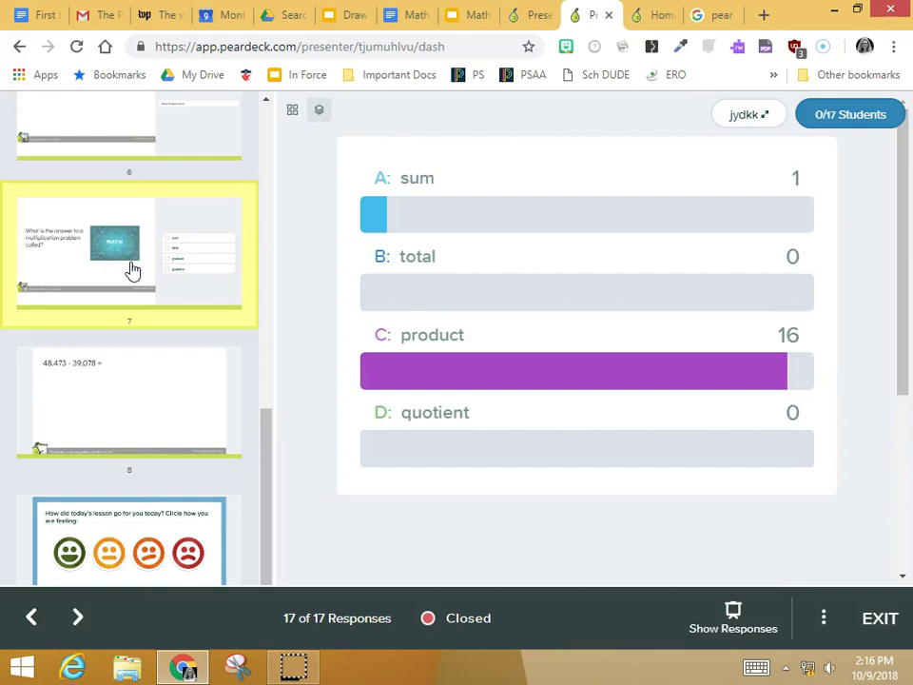
pyautogui.moveTo(266, 420); pyautogui.dragTo(271, 476)
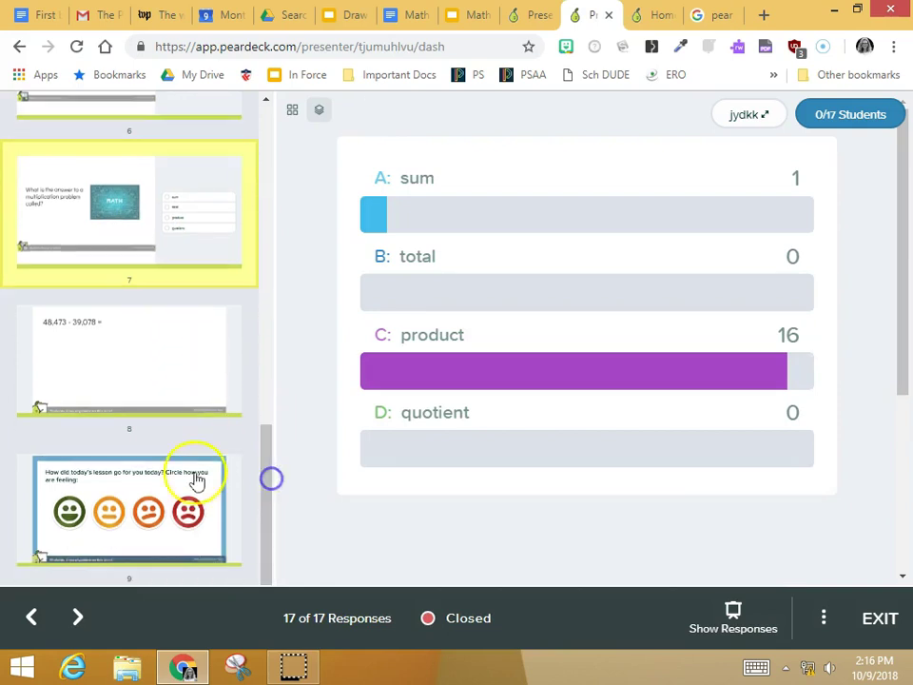
pyautogui.click(147, 483)
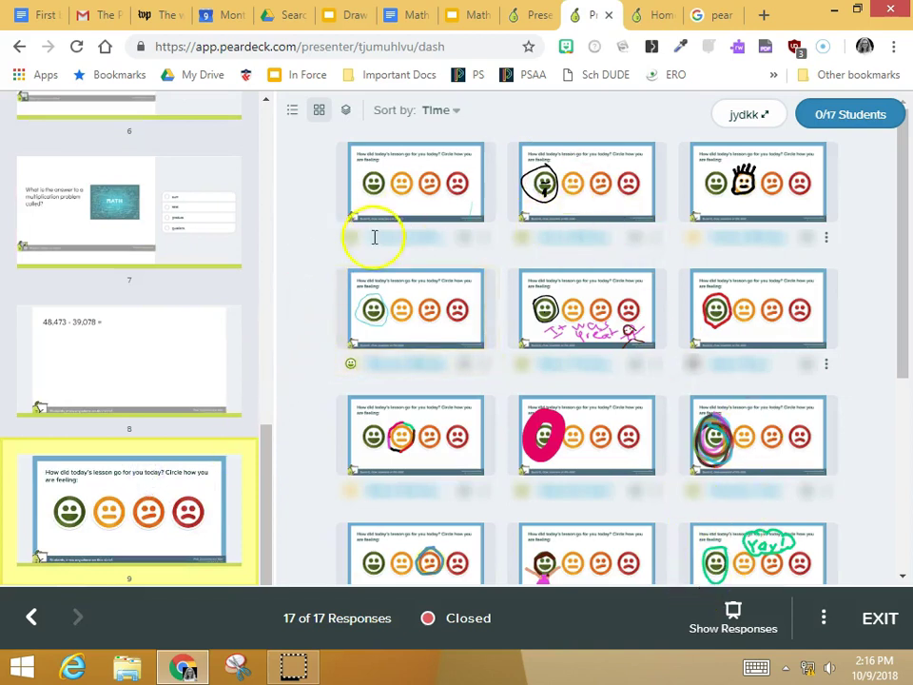
pyautogui.click(347, 111)
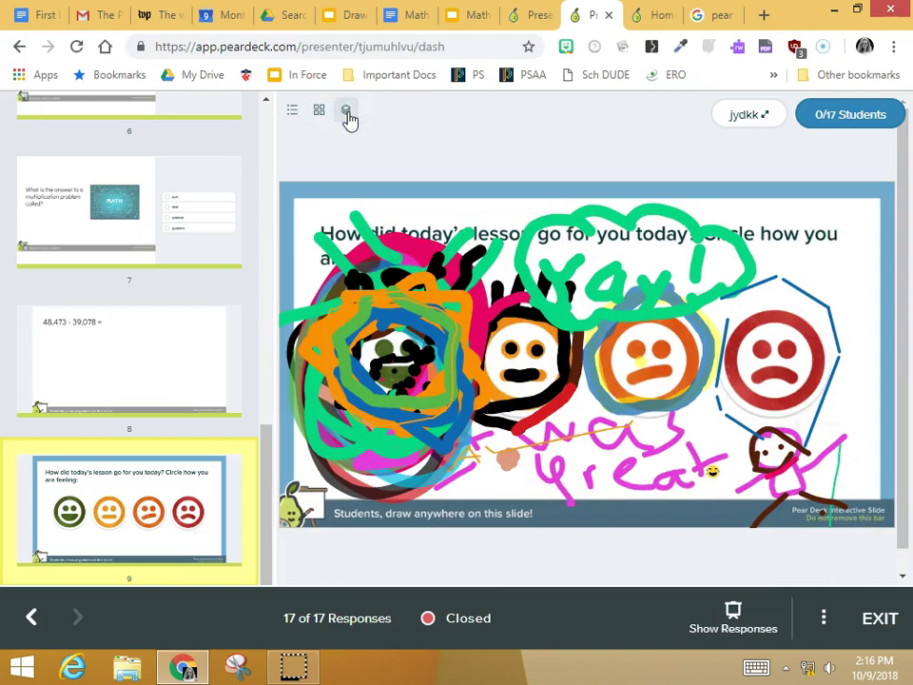